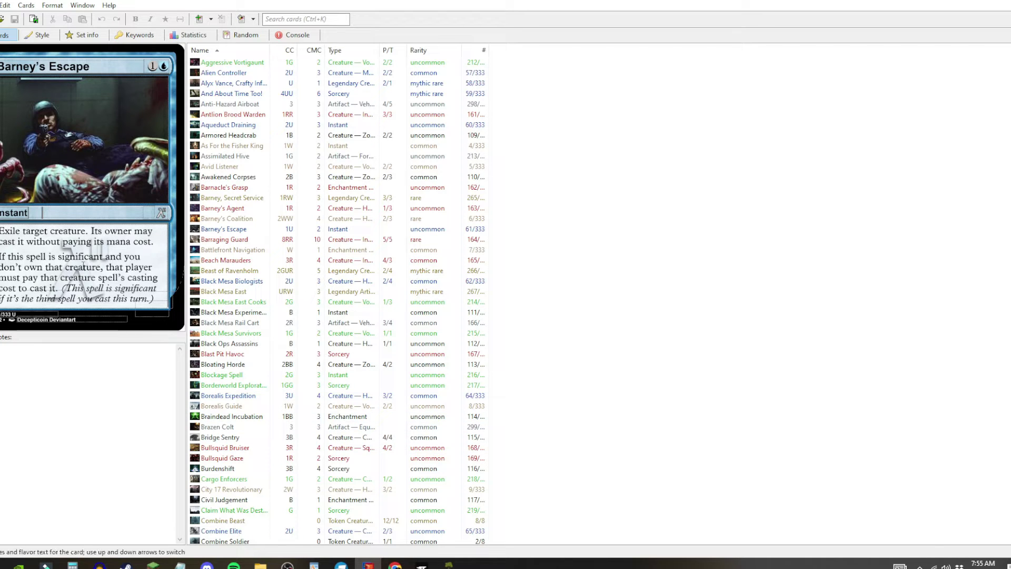
Set Barney's Escape's watermark to the Set Symbol.
right_click(102, 310)
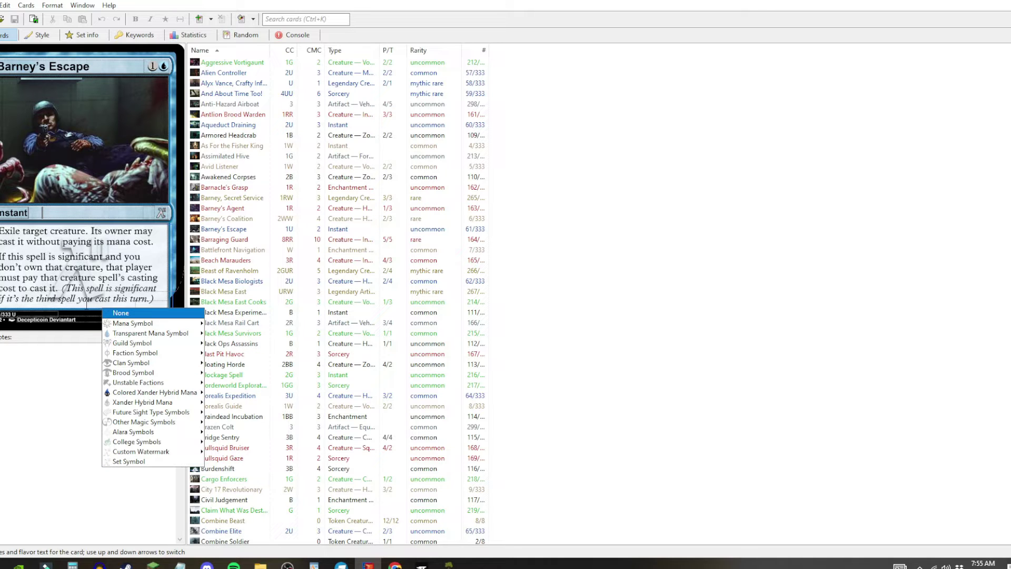
mouse_move(159, 393)
mouse_move(195, 354)
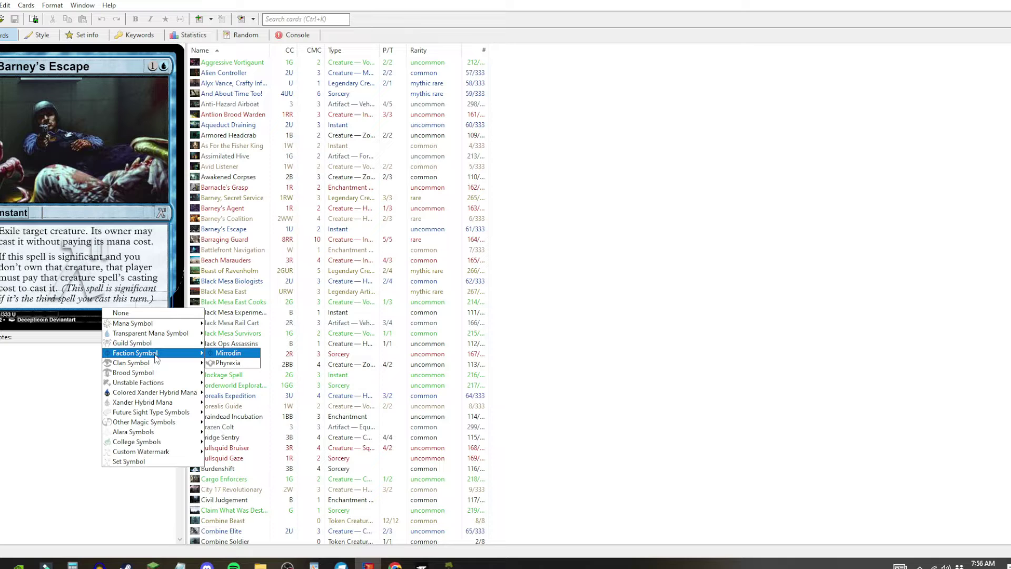
left_click(227, 343)
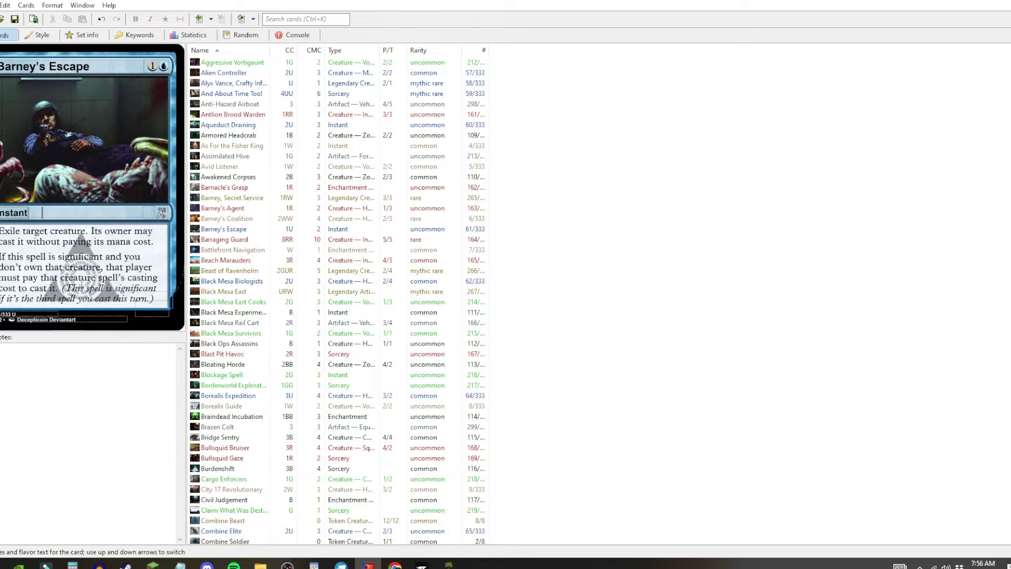
left_click(89, 307)
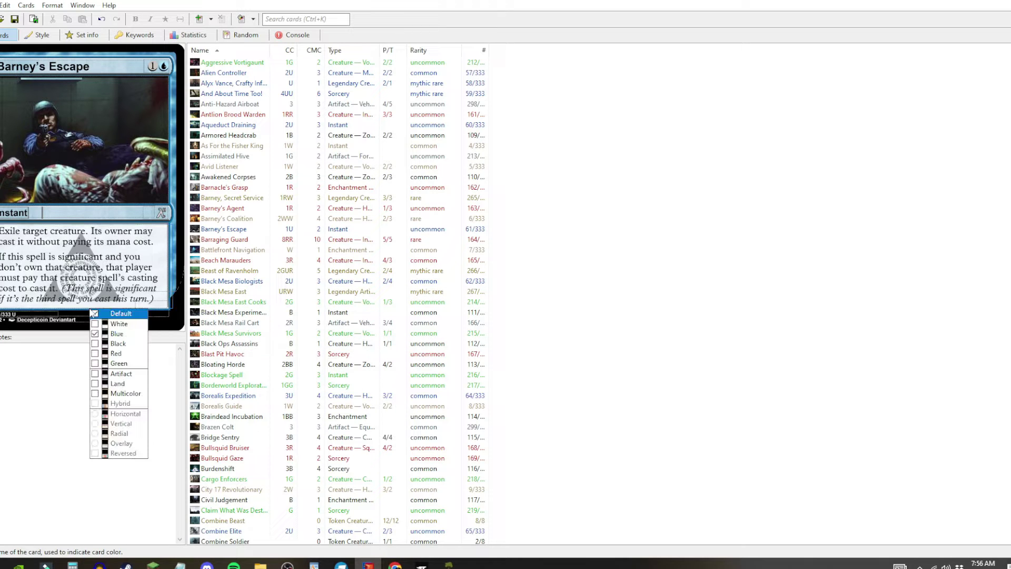
left_click(88, 308)
left_click(89, 307)
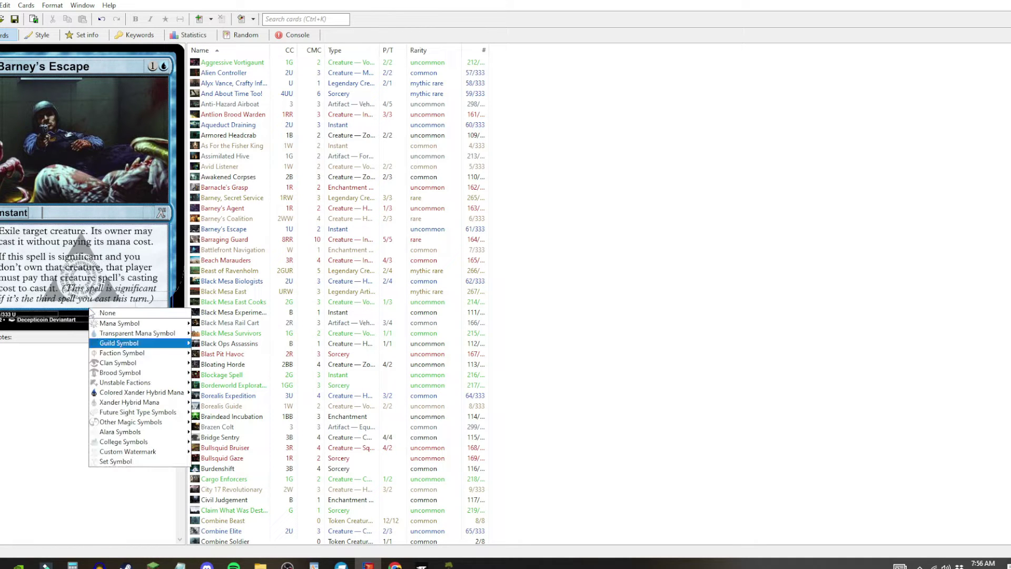
left_click(139, 463)
Save the set, review the Set info page, then return to the card list and browser.
key("ctrl+s")
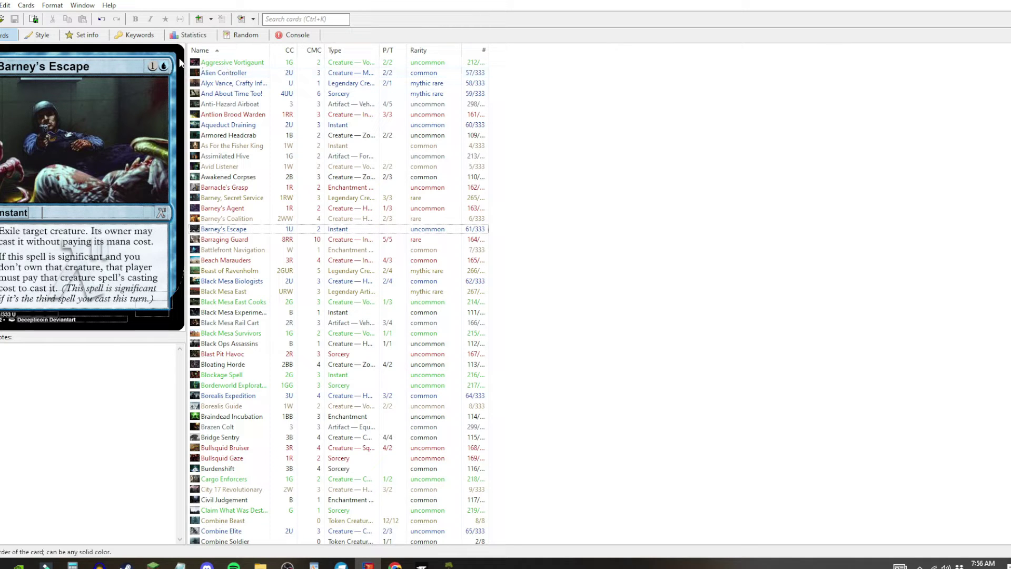
left_click(139, 37)
left_click(85, 35)
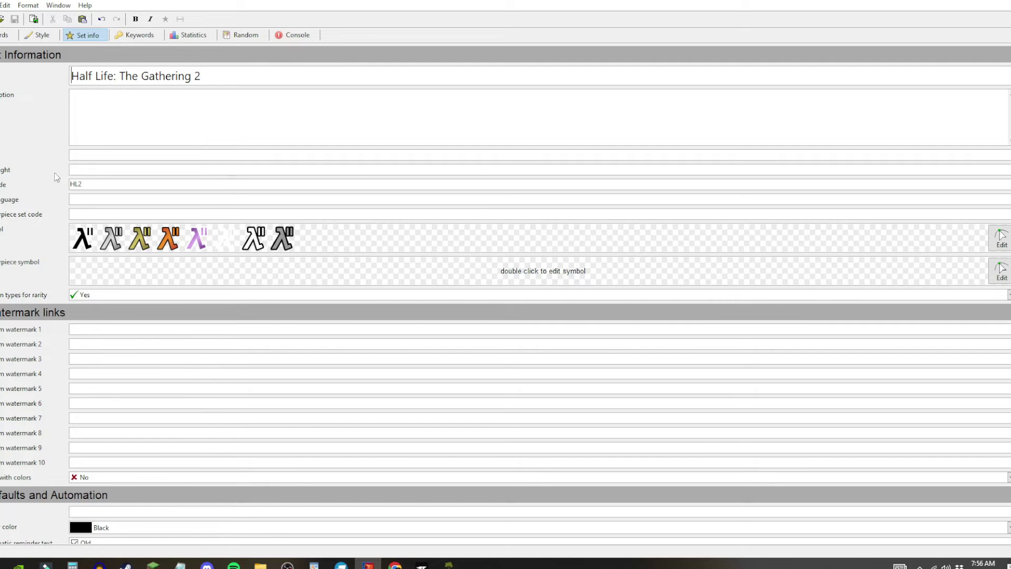
left_click(8, 35)
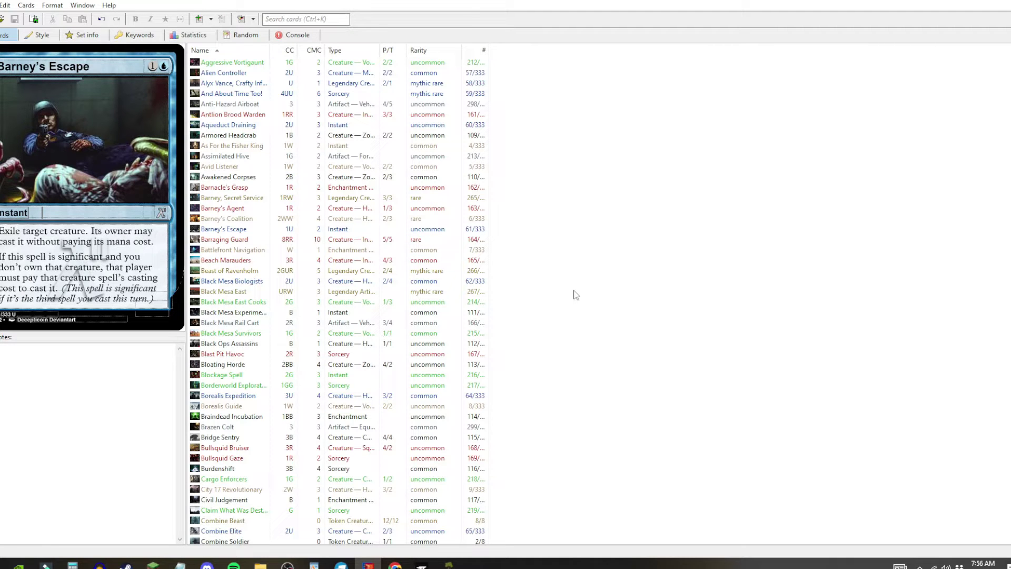
left_click(394, 565)
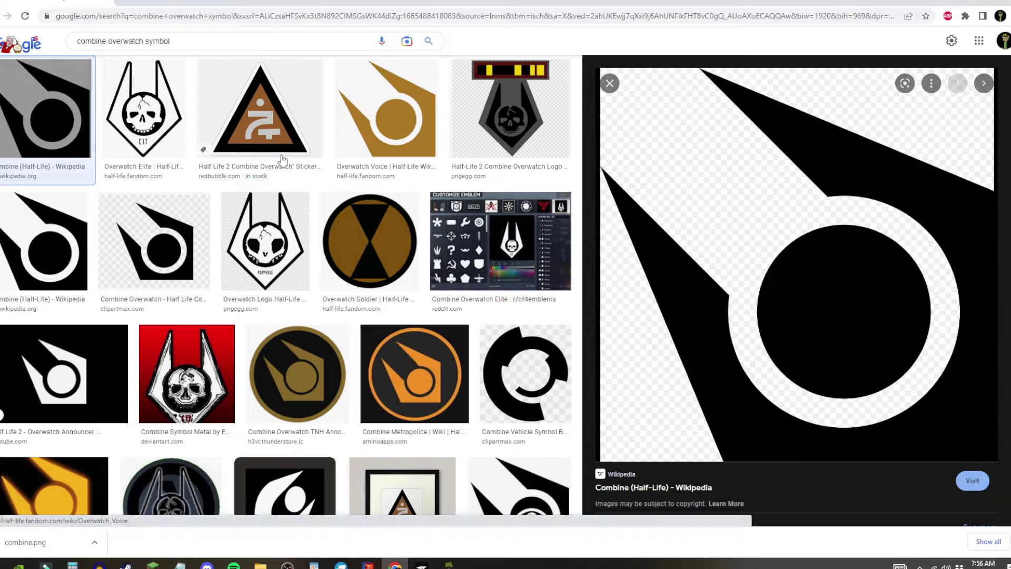
Save the large Wikipedia Combine symbol as combine.png in the Symbols folder, then minimize Chrome.
right_click(677, 242)
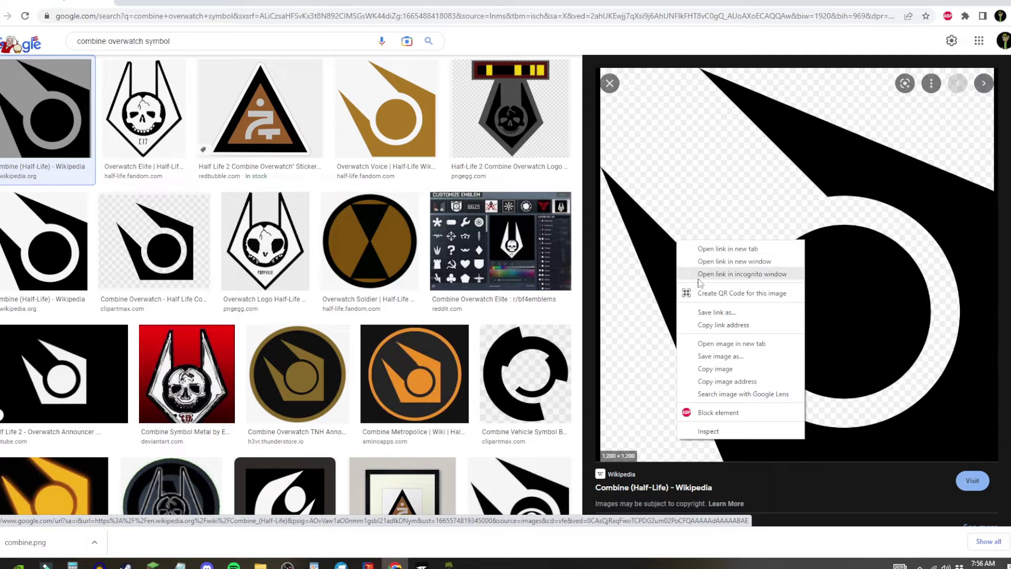
left_click(712, 356)
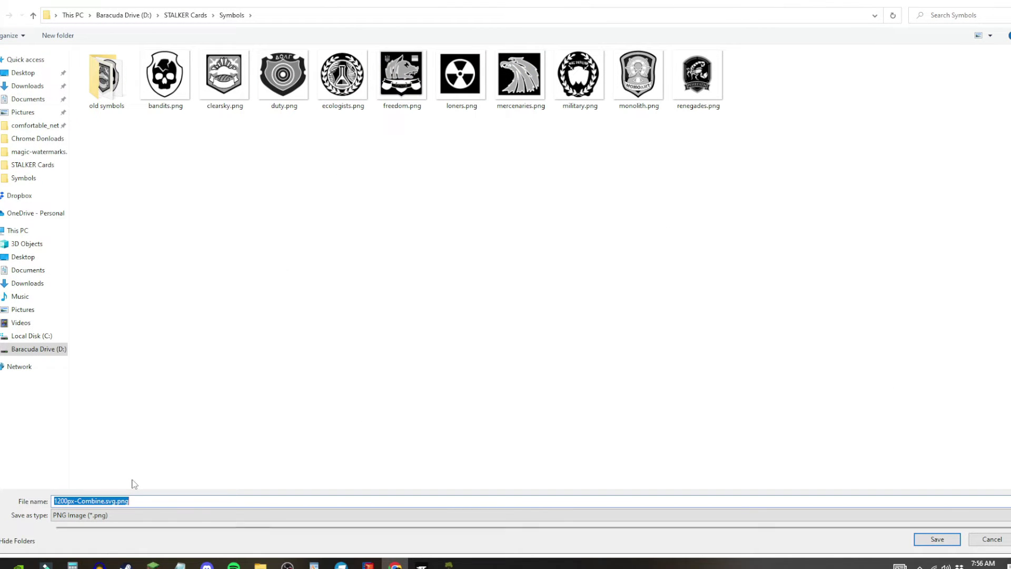
type("combine")
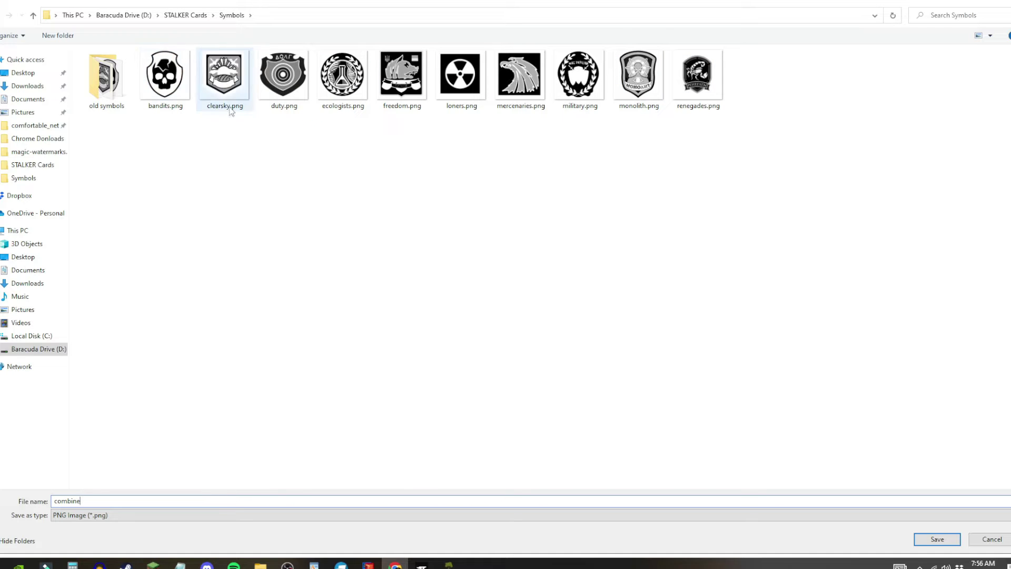
left_click(927, 535)
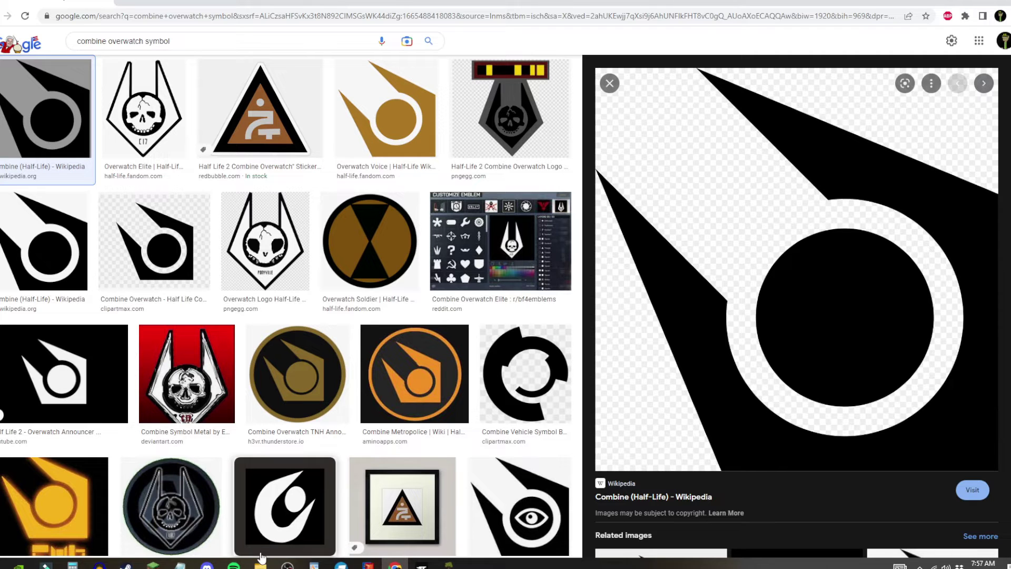
left_click(1008, 566)
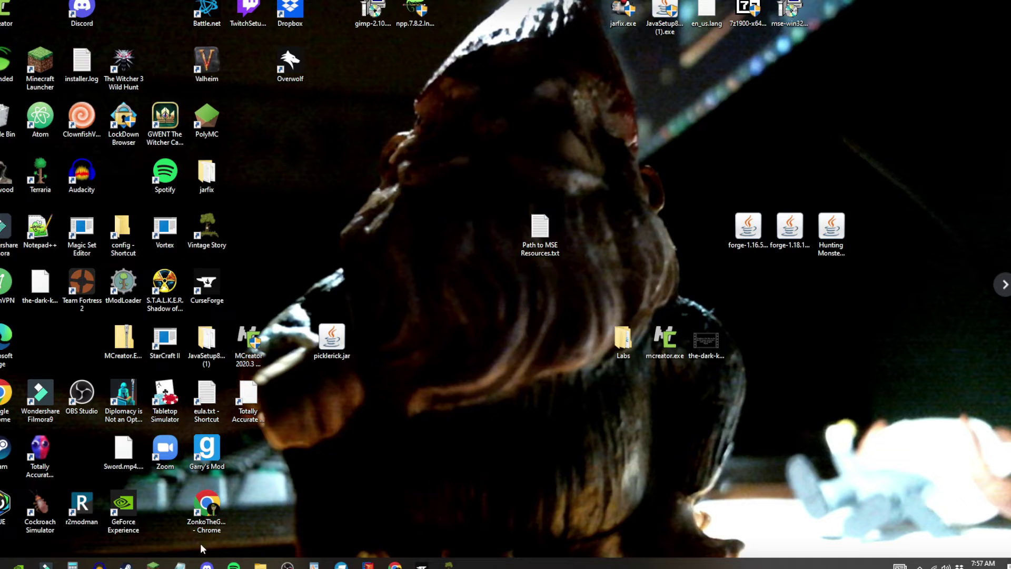
Read the watermark folder path in the Path to MSE Resources note and bring up that Explorer window.
left_click(182, 562)
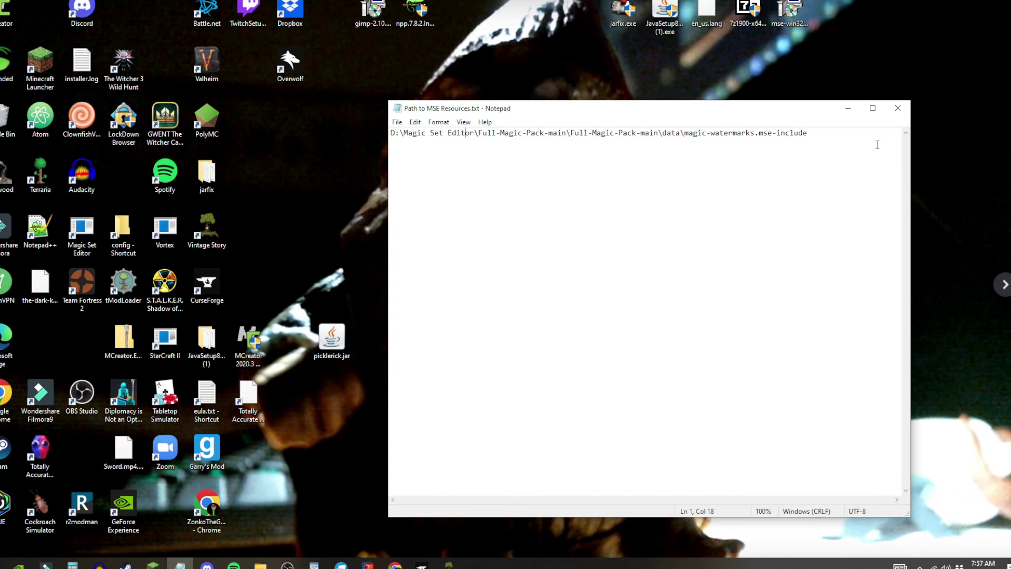
left_click_drag(877, 145, 389, 150)
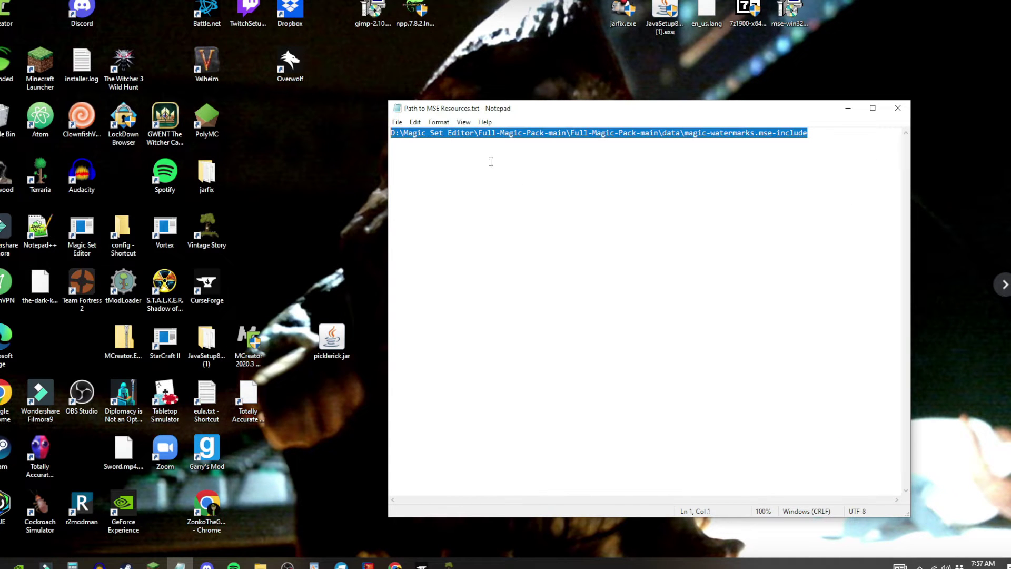
left_click(815, 136)
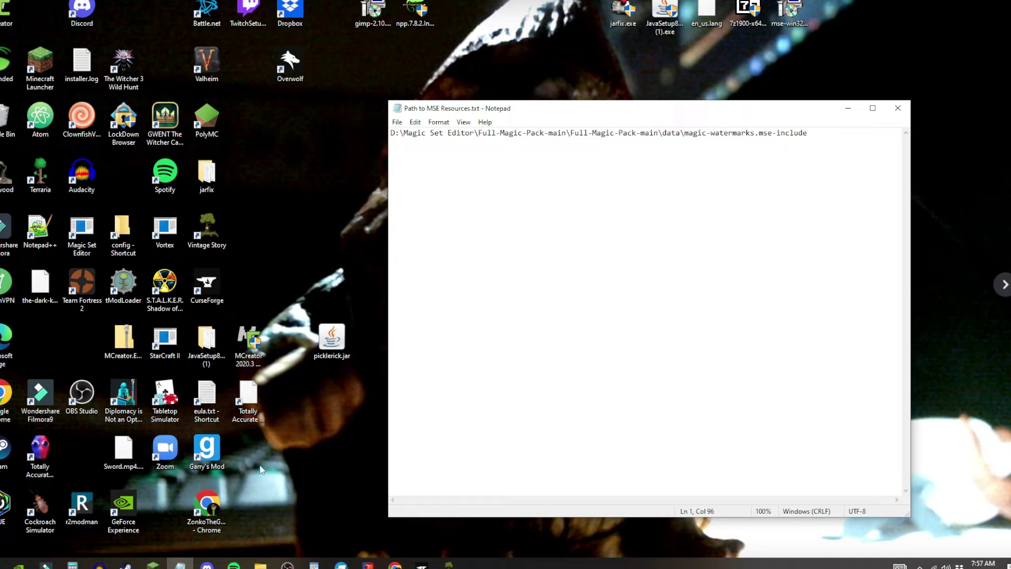
left_click(260, 563)
left_click(293, 513)
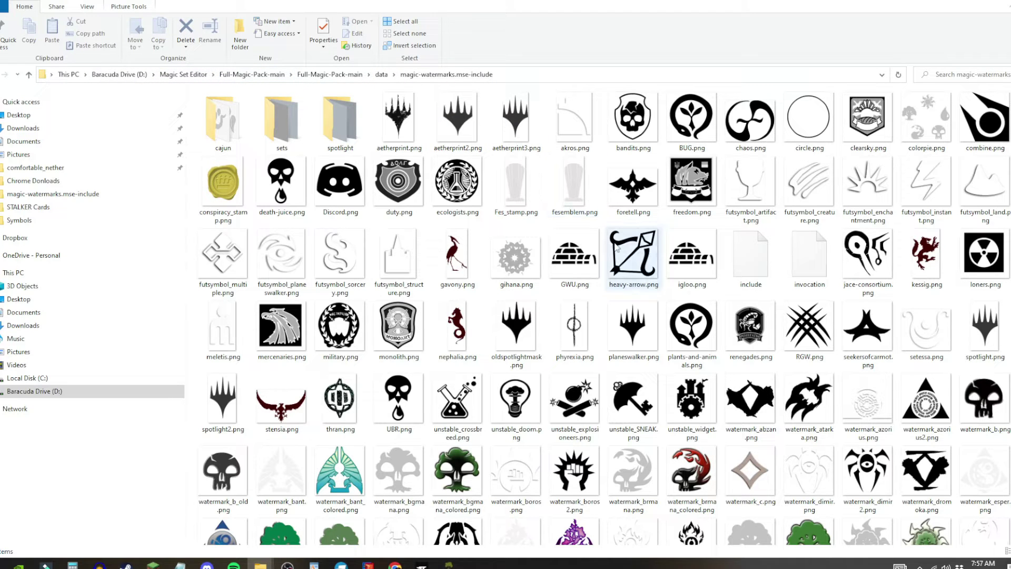
Delete the old combine.png from magic-watermarks.mse-include and look over the remaining watermark PNGs.
scroll(629, 337, "down", 10)
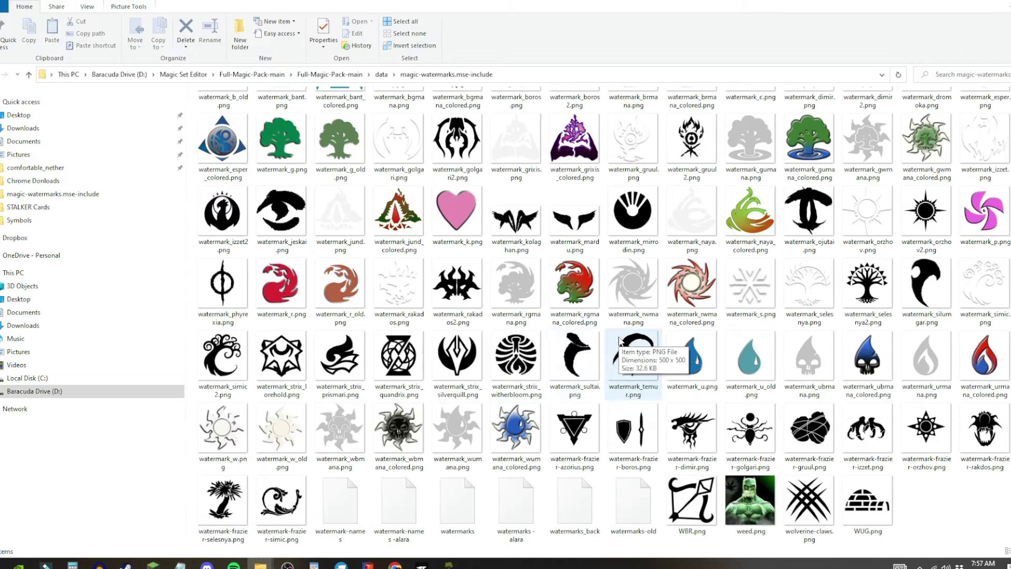
scroll(504, 386, "up", 10)
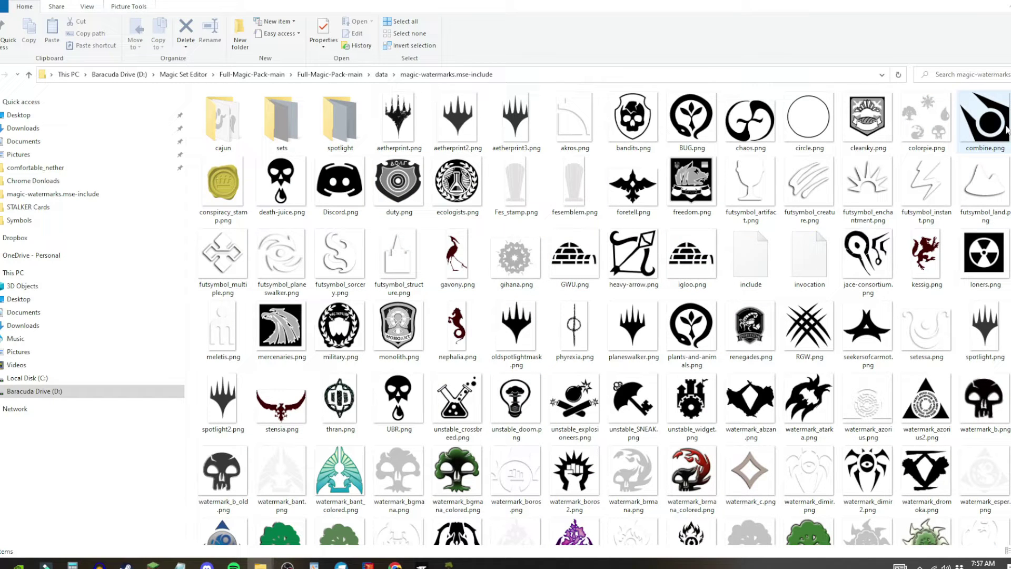
scroll(647, 469, "down", 6)
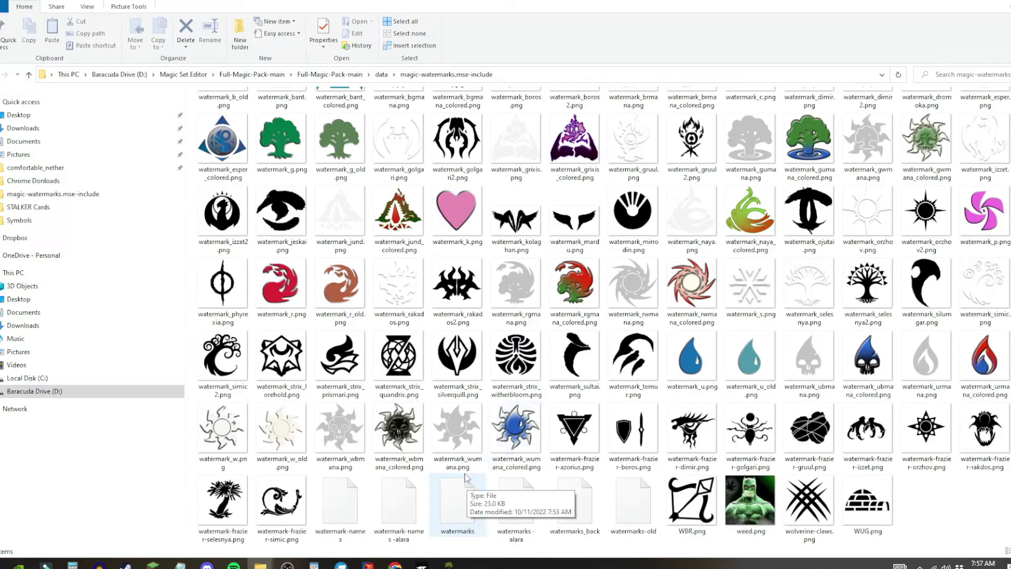
scroll(480, 471, "up", 6)
right_click(980, 117)
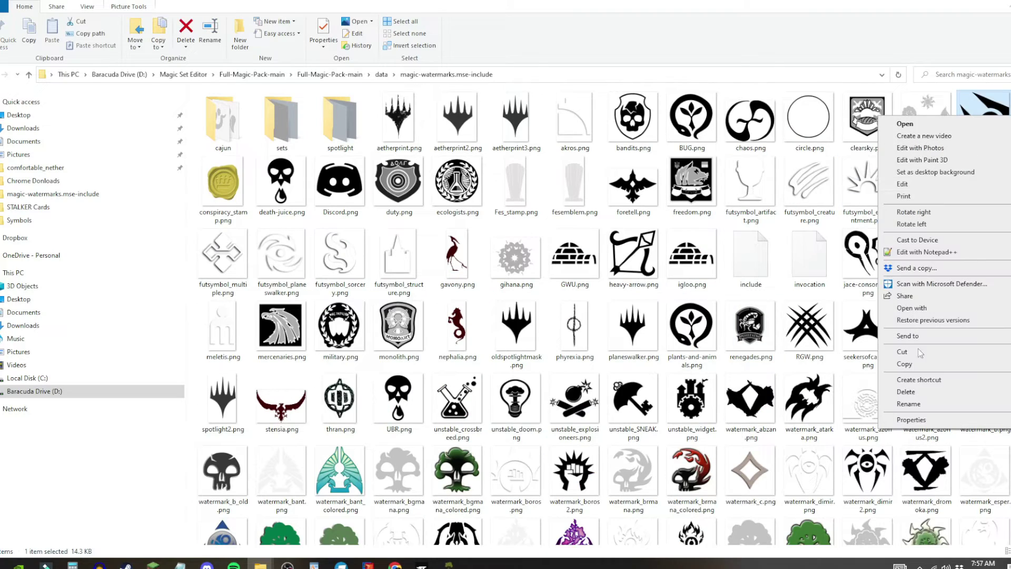
left_click(905, 390)
scroll(890, 365, "down", 6)
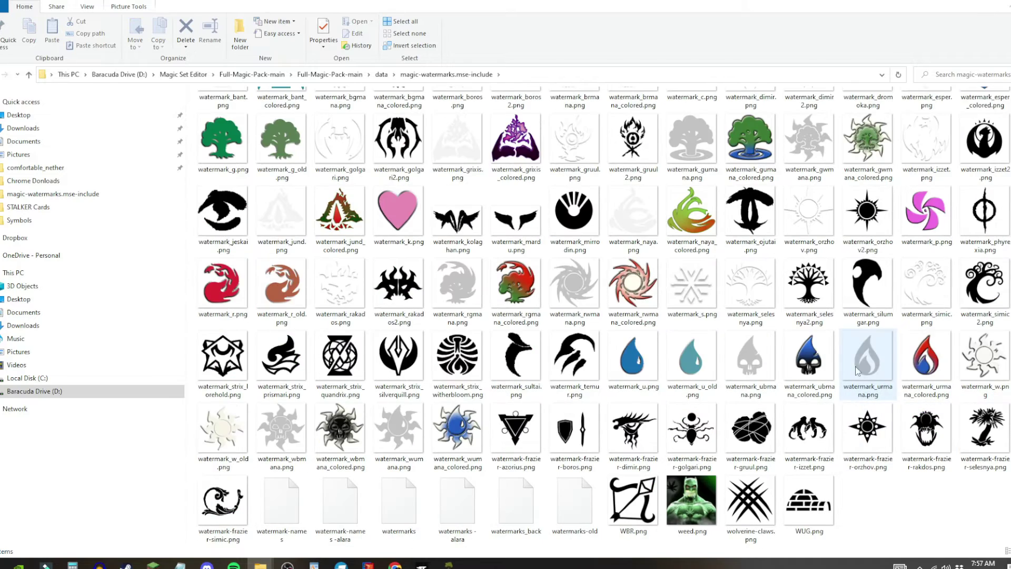
scroll(456, 295, "up", 6)
scroll(585, 414, "down", 6)
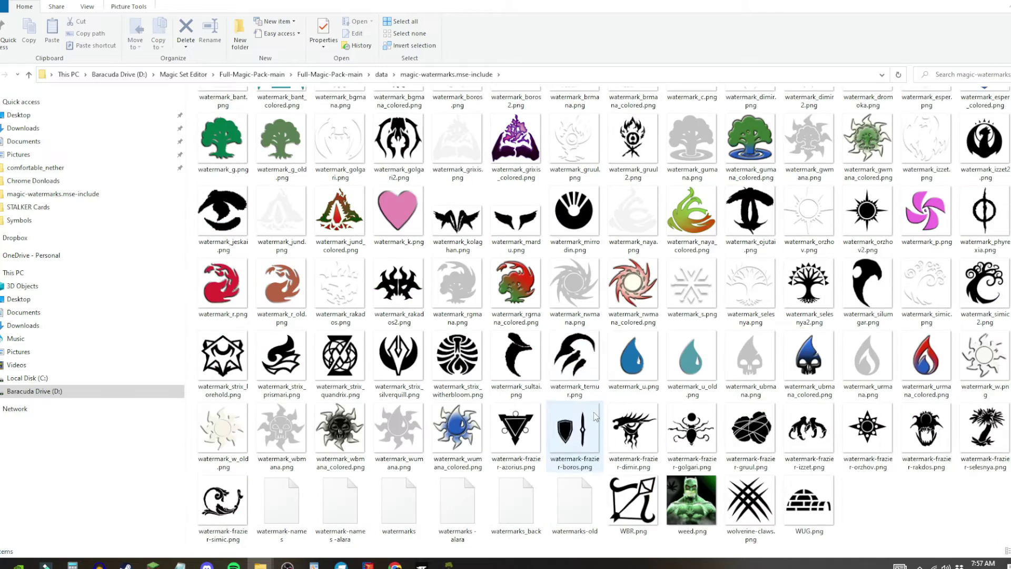
scroll(558, 358, "up", 6)
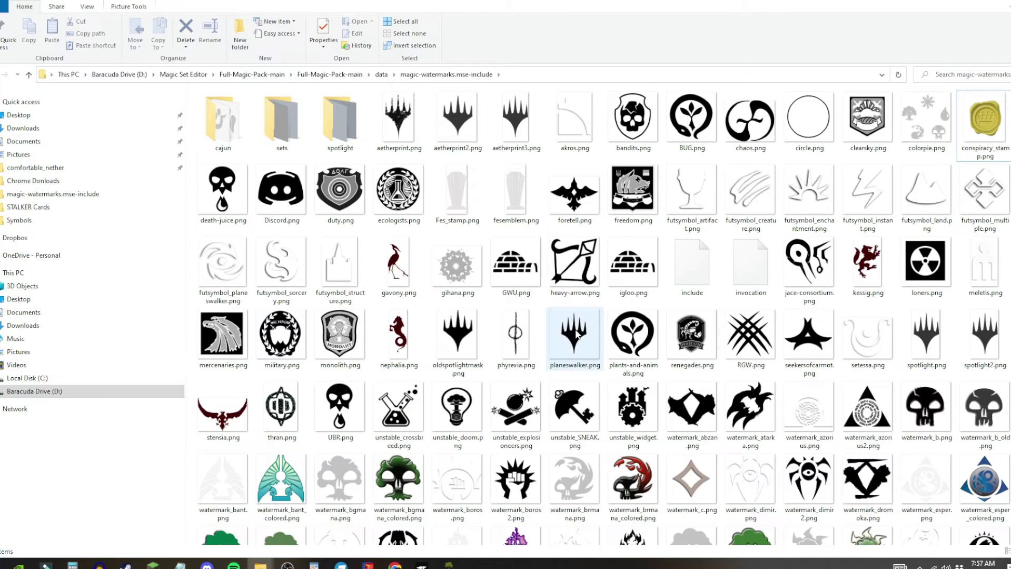
scroll(574, 342, "down", 6)
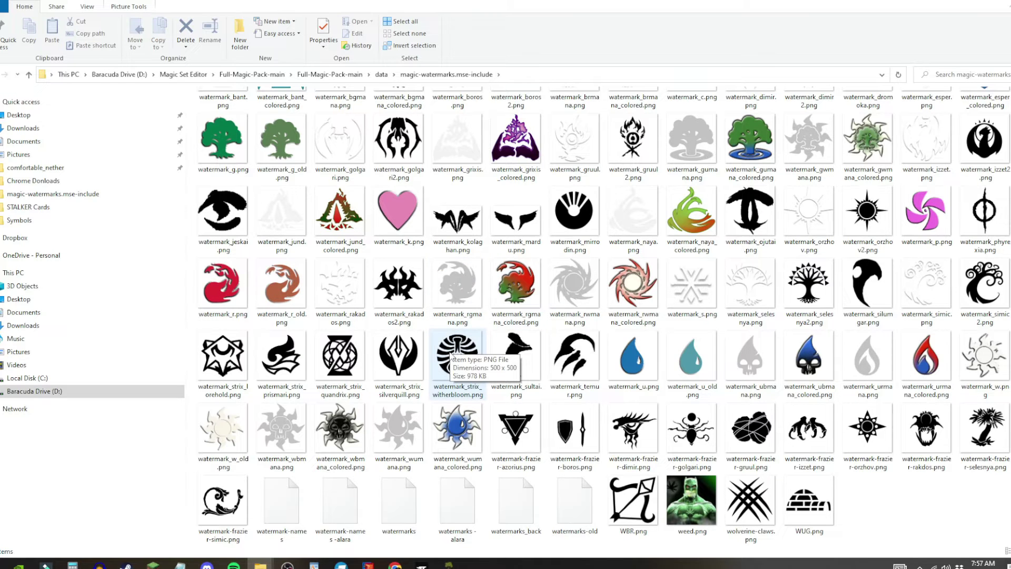
scroll(451, 357, "up", 10)
scroll(452, 358, "down", 10)
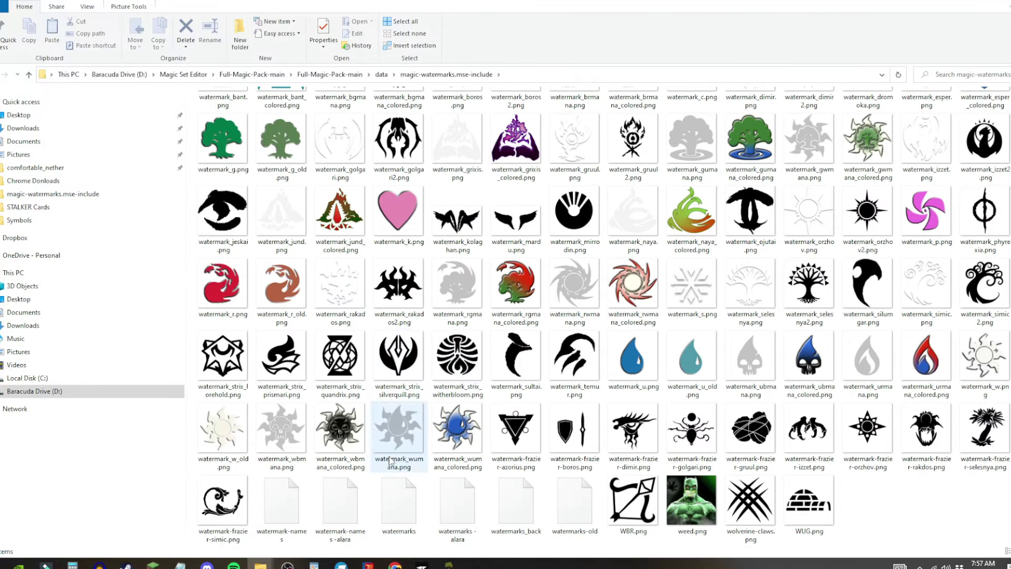
Open both the watermark-names and watermarks files in Notepad.
right_click(291, 504)
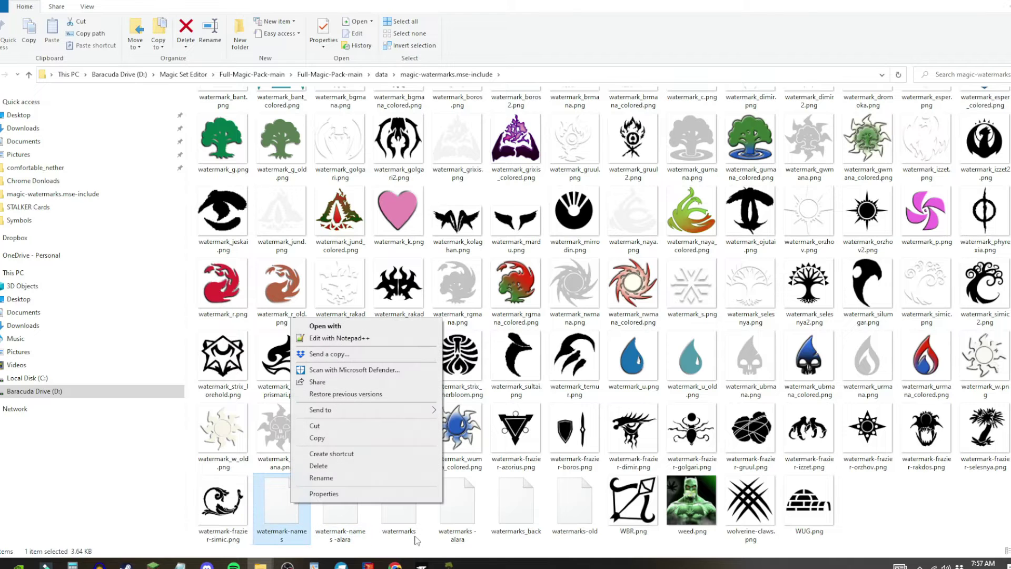
right_click(411, 532)
right_click(288, 507)
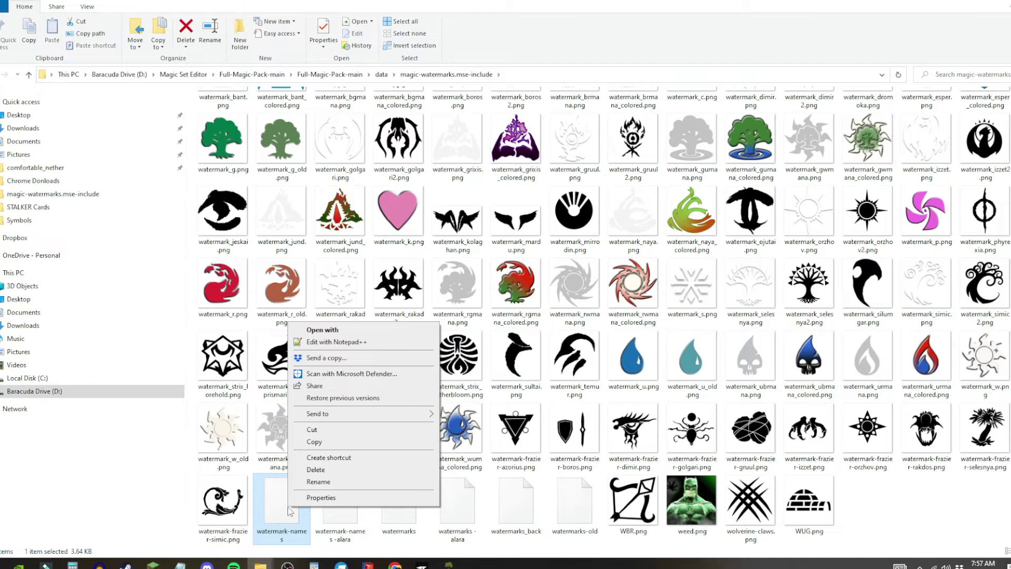
left_click(318, 330)
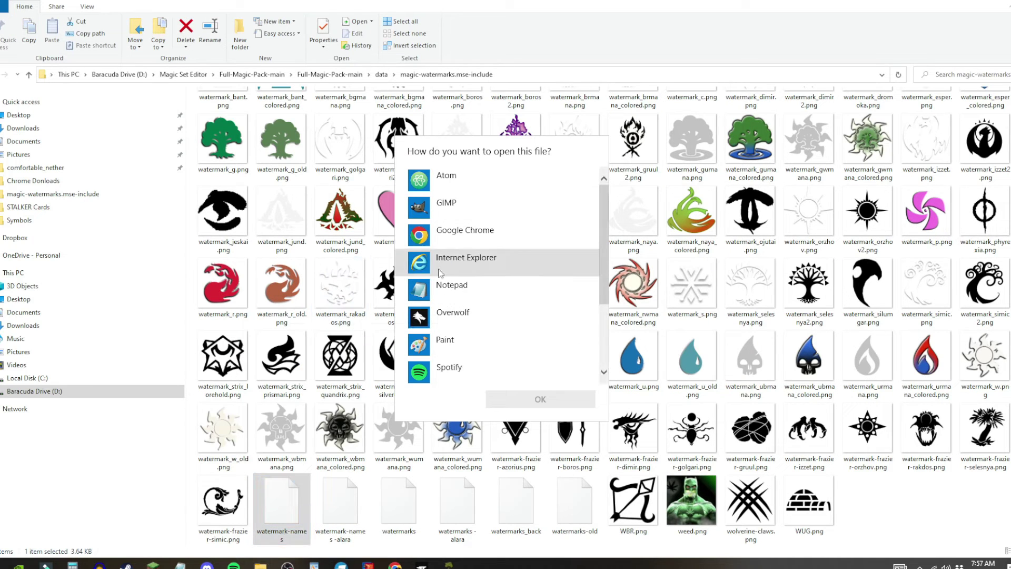
left_click(451, 285)
left_click(540, 398)
left_click(396, 526)
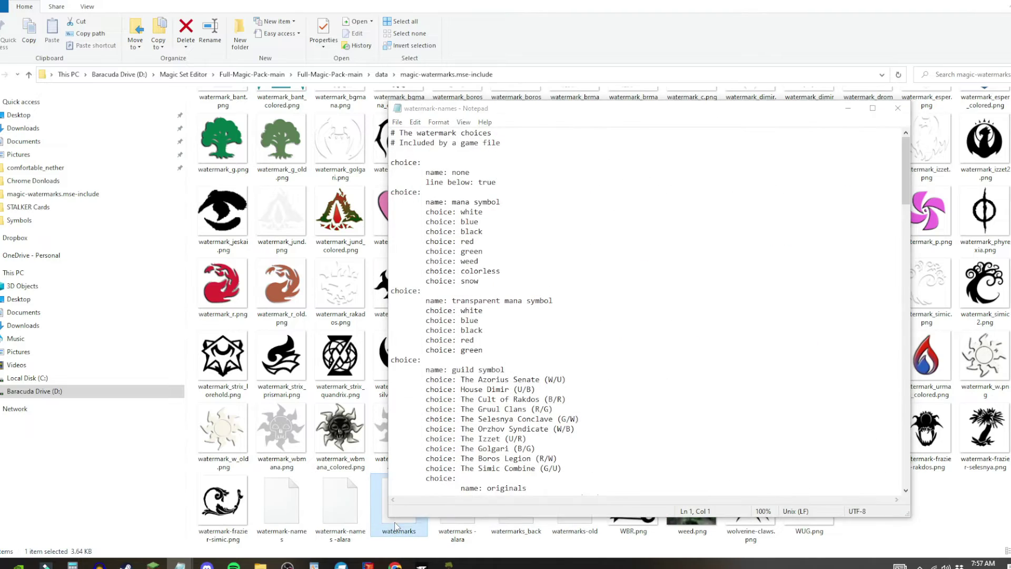
right_click(396, 526)
left_click(421, 348)
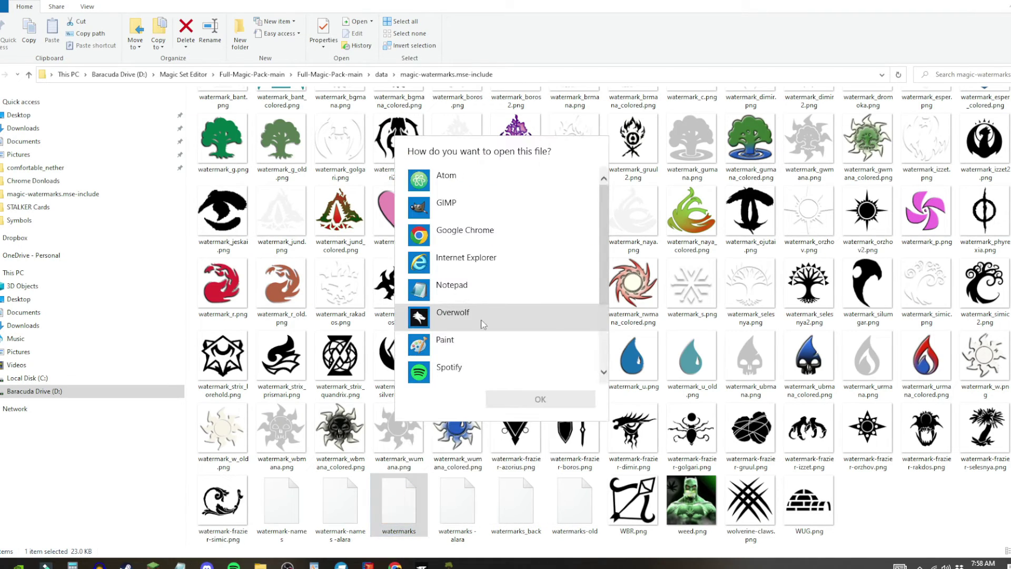
left_click(463, 286)
left_click(553, 398)
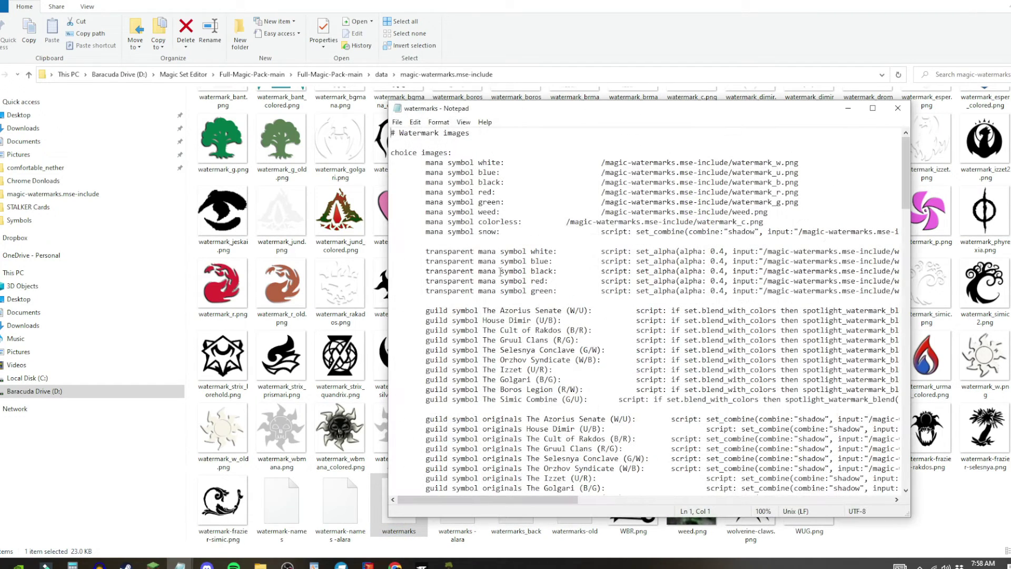
Arrange the watermarks and watermark-names Notepad windows side by side.
left_click_drag(519, 116, 324, 97)
mouse_move(181, 565)
left_click(278, 523)
left_click_drag(522, 114, 646, 83)
left_click_drag(869, 81, 689, 71)
left_click_drag(841, 136, 841, 391)
Add 'choice: combine' after renegades under college symbols and save watermark-names.
scroll(439, 439, "down", 5)
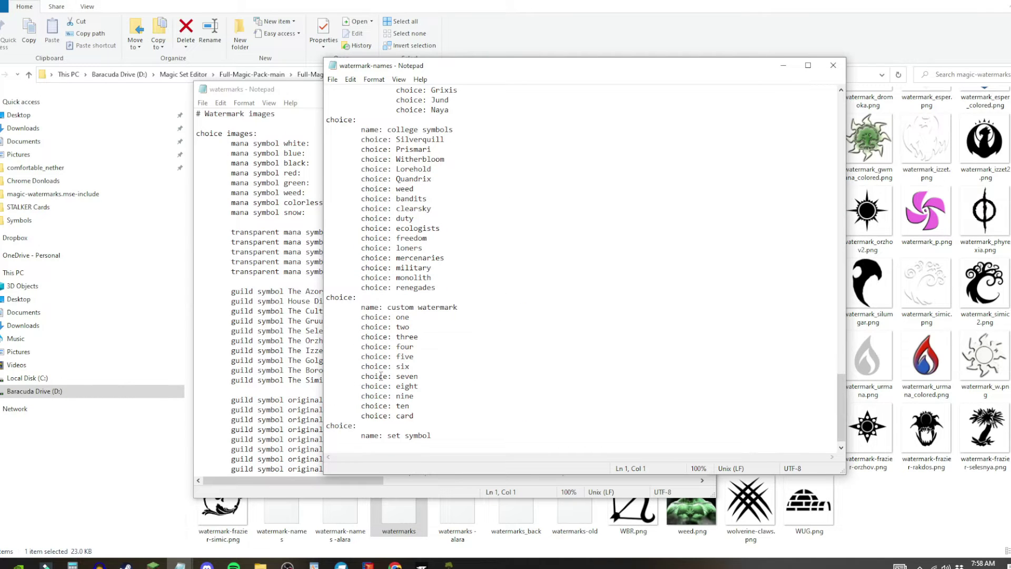
scroll(401, 387, "up", 3)
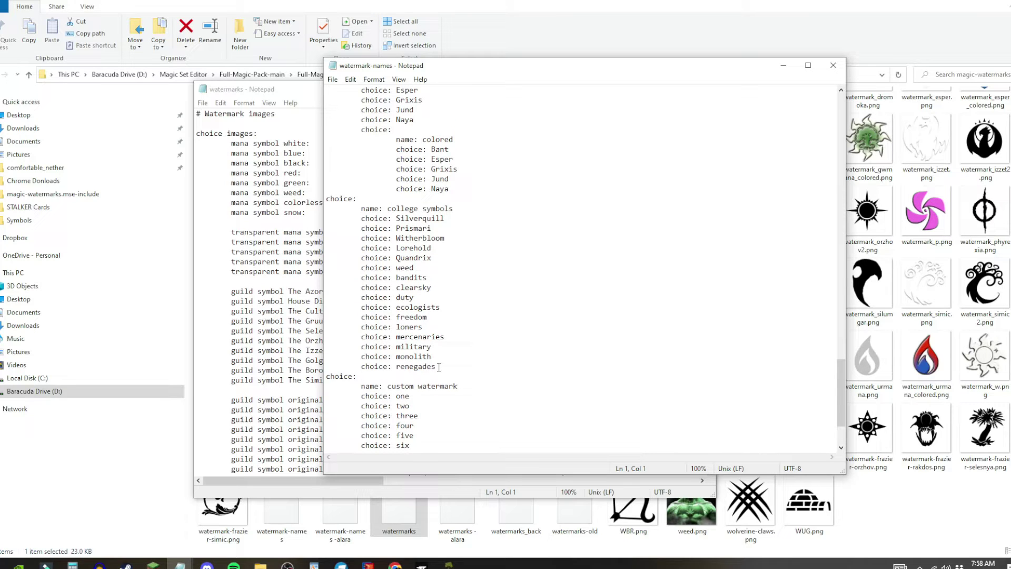
left_click(439, 367)
key("Return")
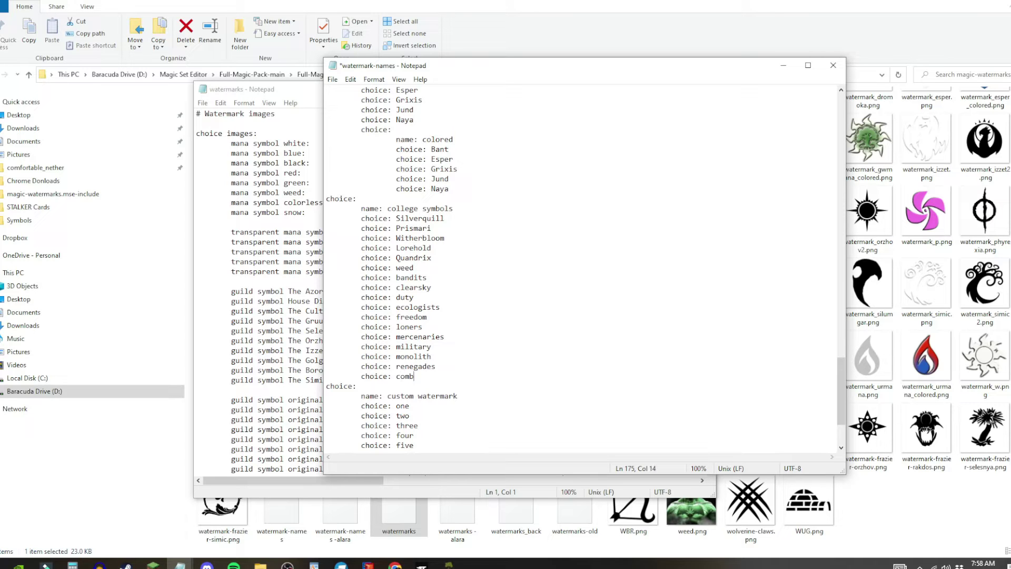
key("ctrl+s")
Duplicate the 'college symbols renegades' line in the watermarks file and save.
left_click(218, 324)
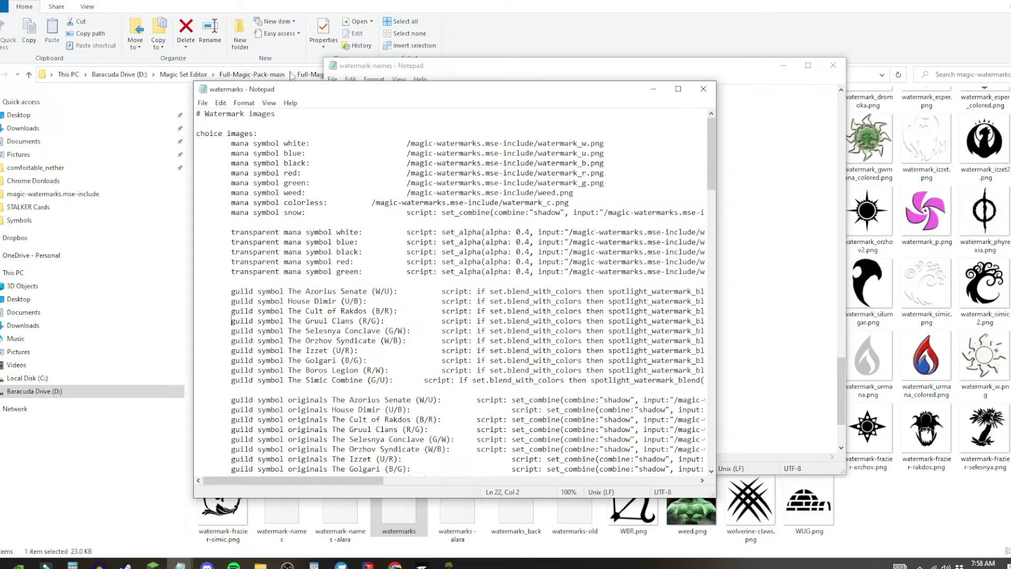
left_click_drag(714, 138, 644, 461)
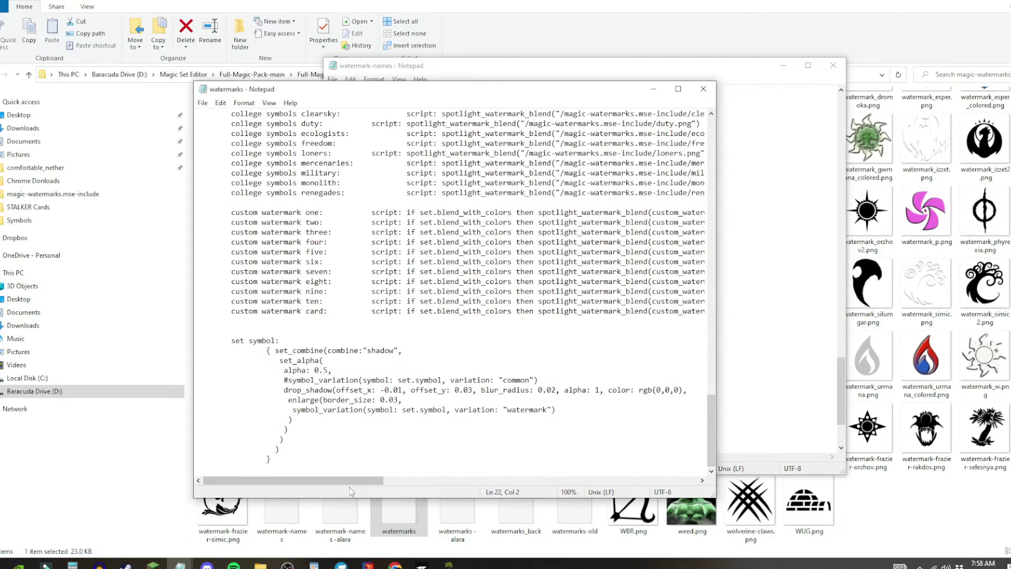
scroll(707, 429, "up", 7)
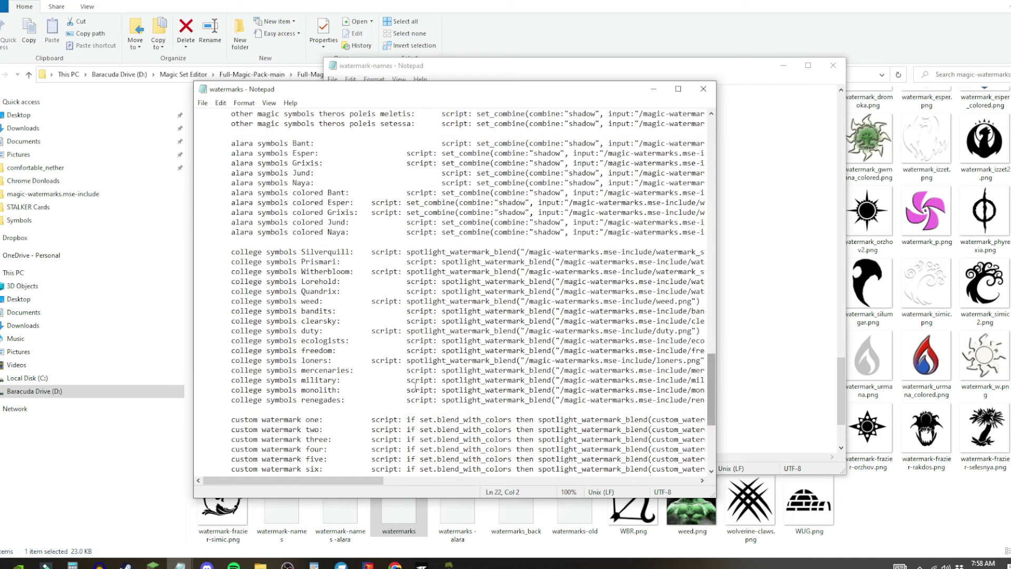
left_click_drag(281, 477, 418, 477)
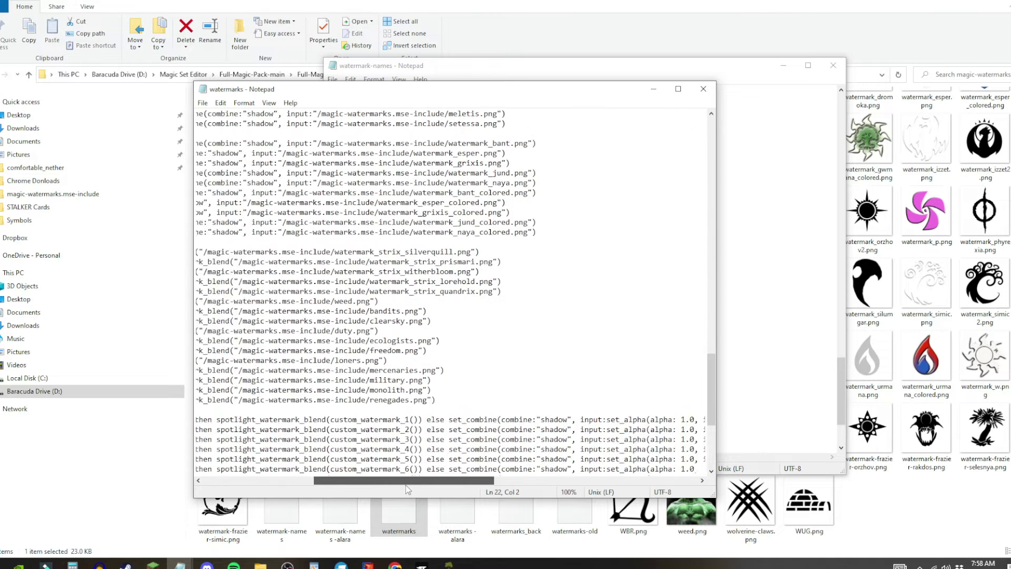
left_click_drag(389, 400, 180, 403)
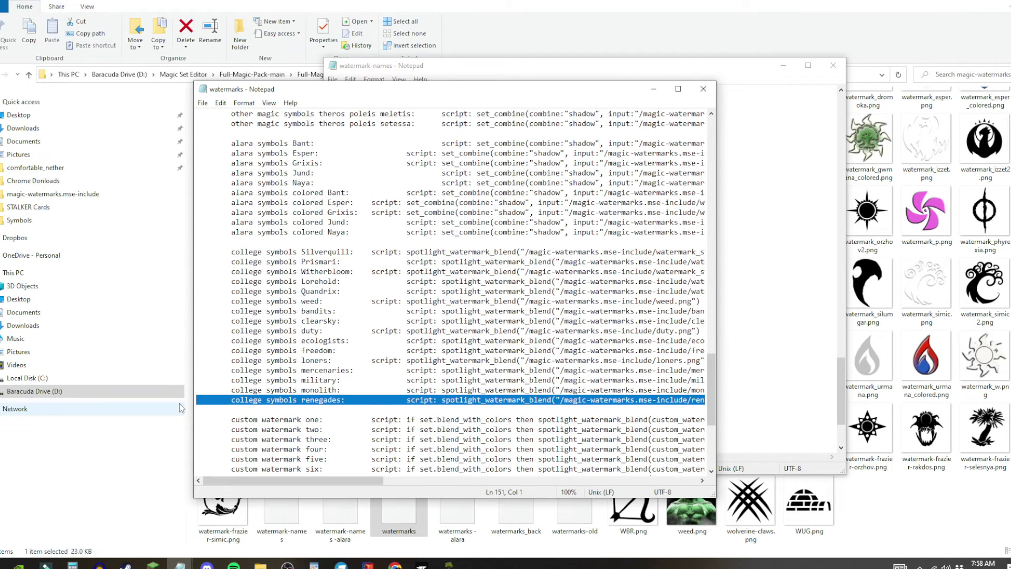
left_click_drag(295, 480, 354, 480)
left_click(598, 400)
key("Return")
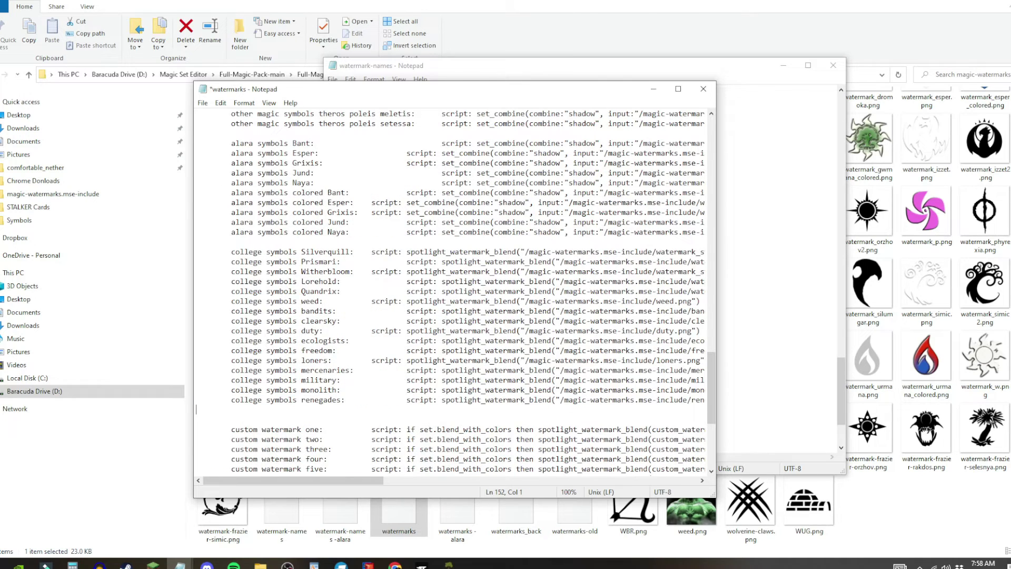
key("ctrl+v")
key("ctrl+s")
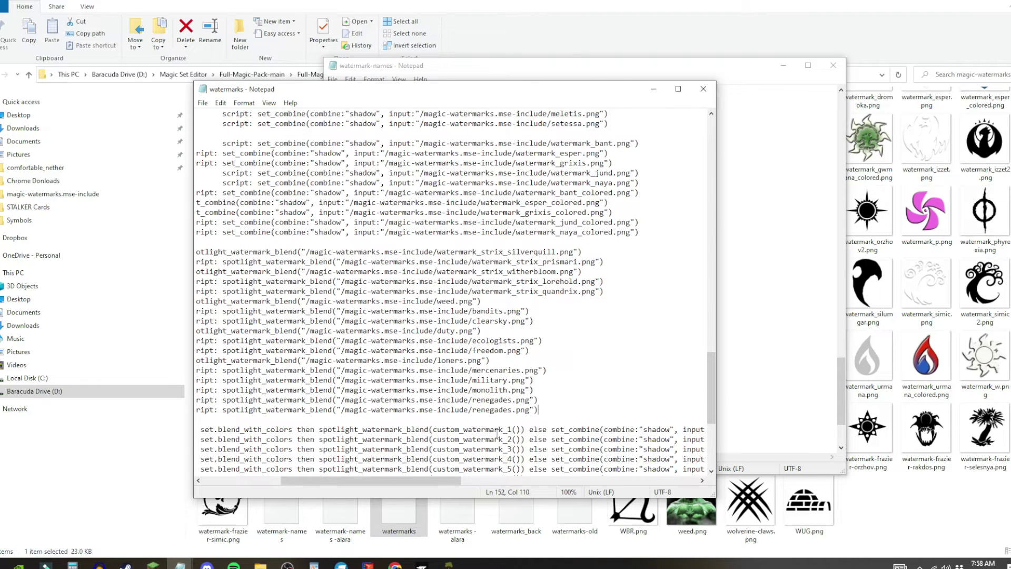
Change the duplicate to 'college symbols combine' using combine.png.
left_click_drag(511, 412, 476, 412)
type("combi")
left_click_drag(422, 480, 342, 479)
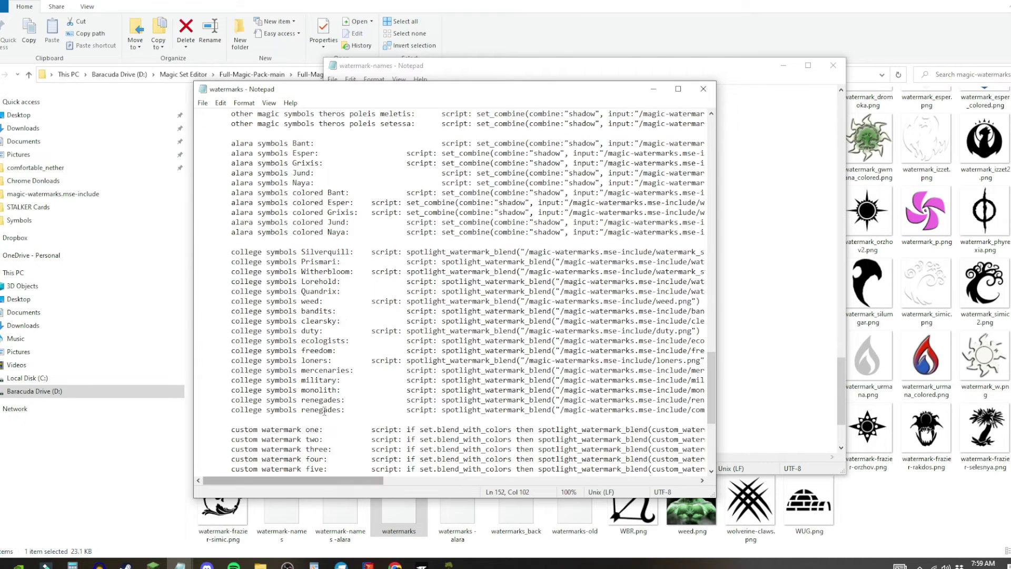
left_click(342, 411)
type("c")
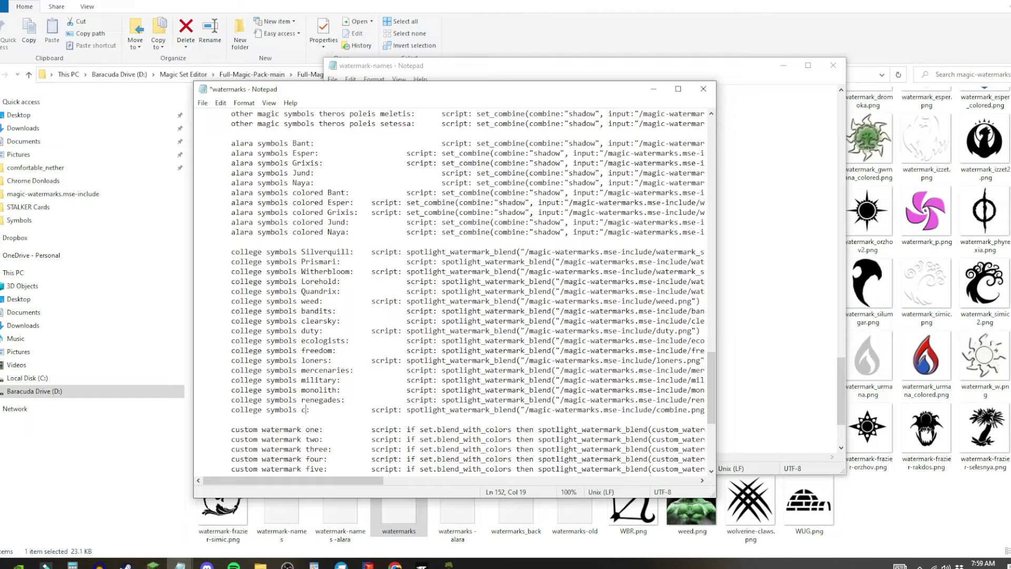
type("ombine")
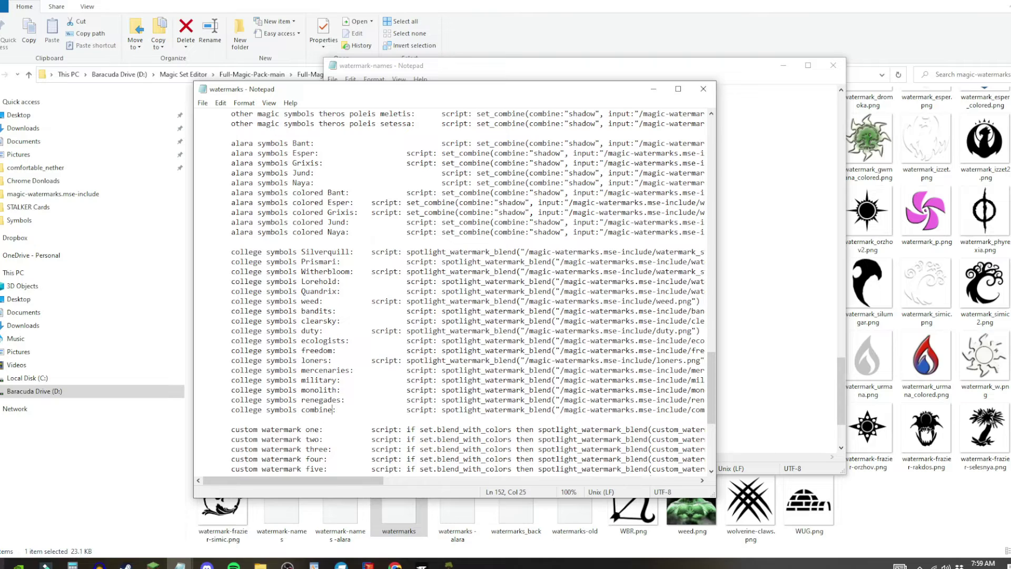
key("super")
Launch GIMP from Windows search and drag combine.png from the Symbols folder toward it.
type("g")
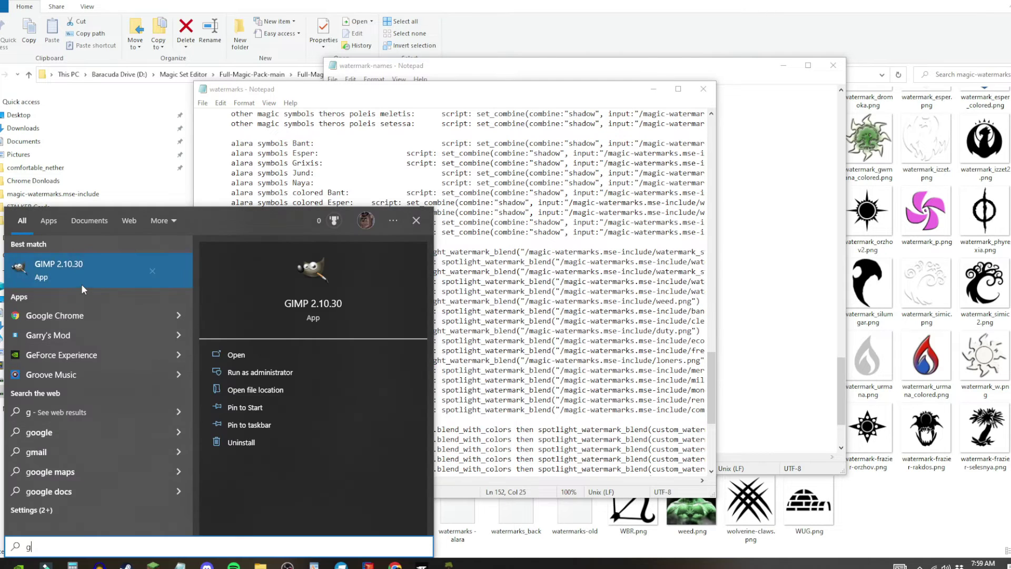
left_click(82, 288)
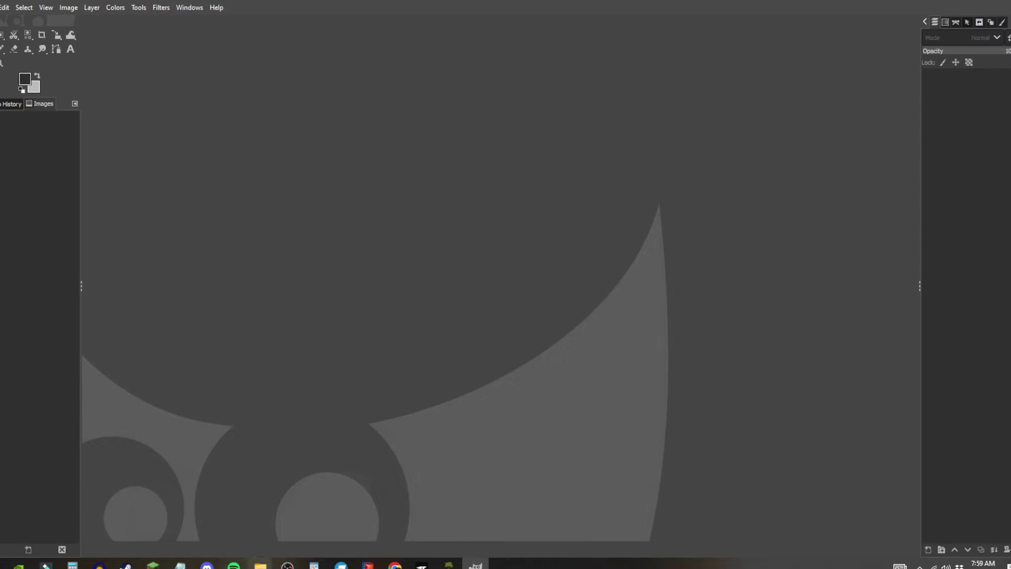
mouse_move(260, 563)
left_click(199, 522)
left_click_drag(874, 119, 501, 462)
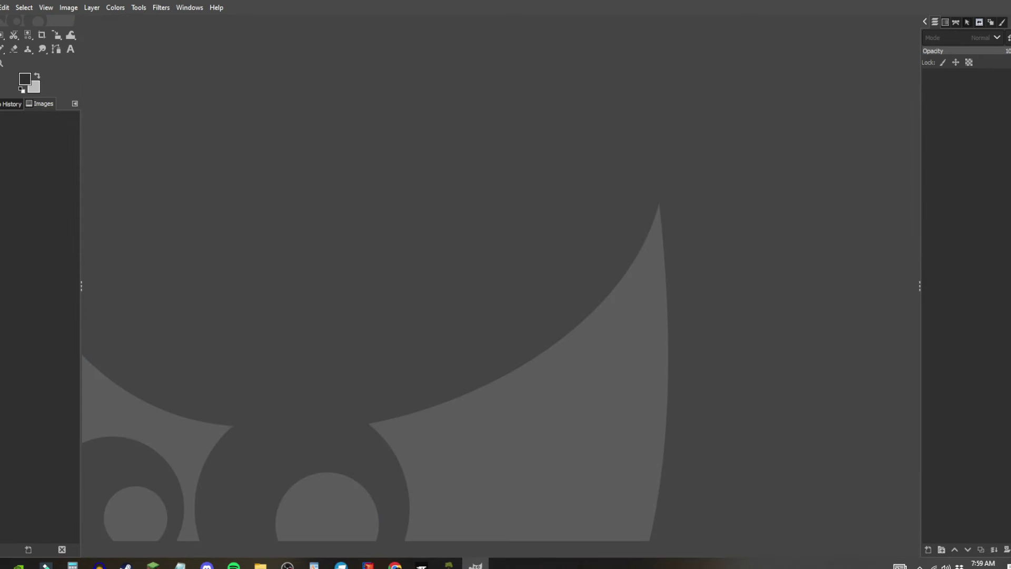
Set up a new 500 × 500 px image filled with transparency.
key("ctrl+n")
type("500")
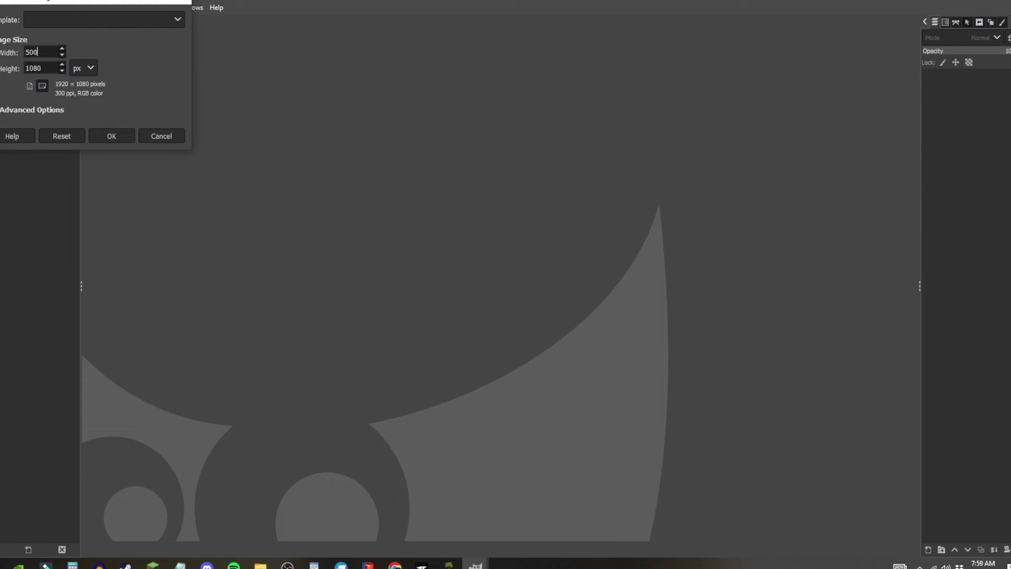
key("Tab")
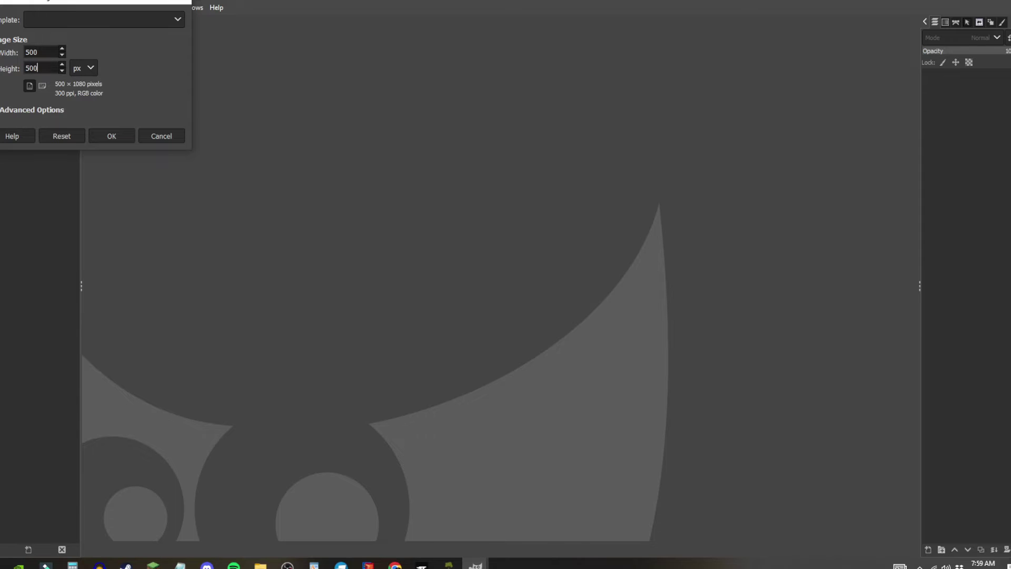
left_click(74, 111)
left_click(91, 254)
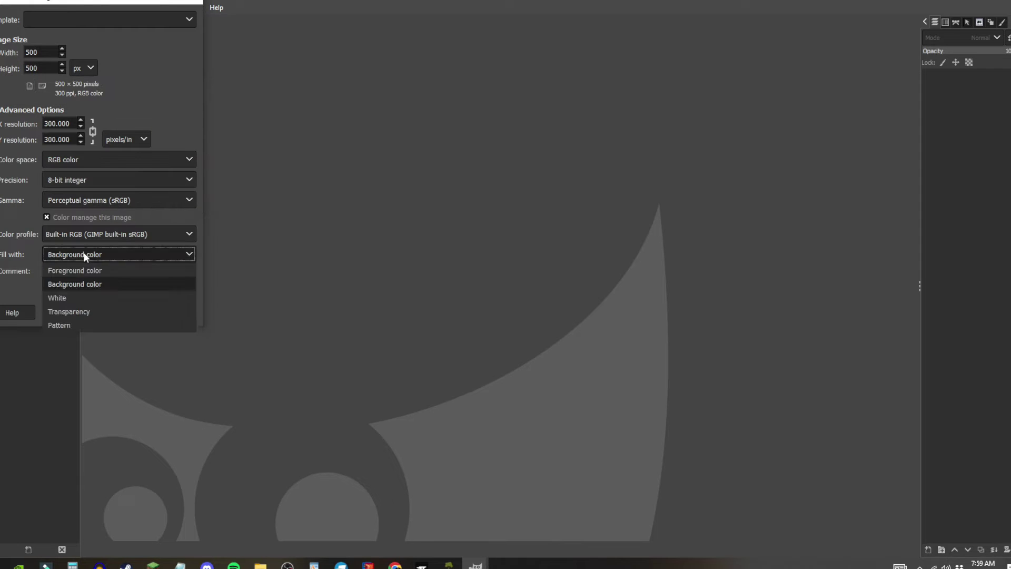
left_click(80, 309)
Create the 500 × 500 image and drop combine.png onto its canvas as a layer.
left_click(134, 311)
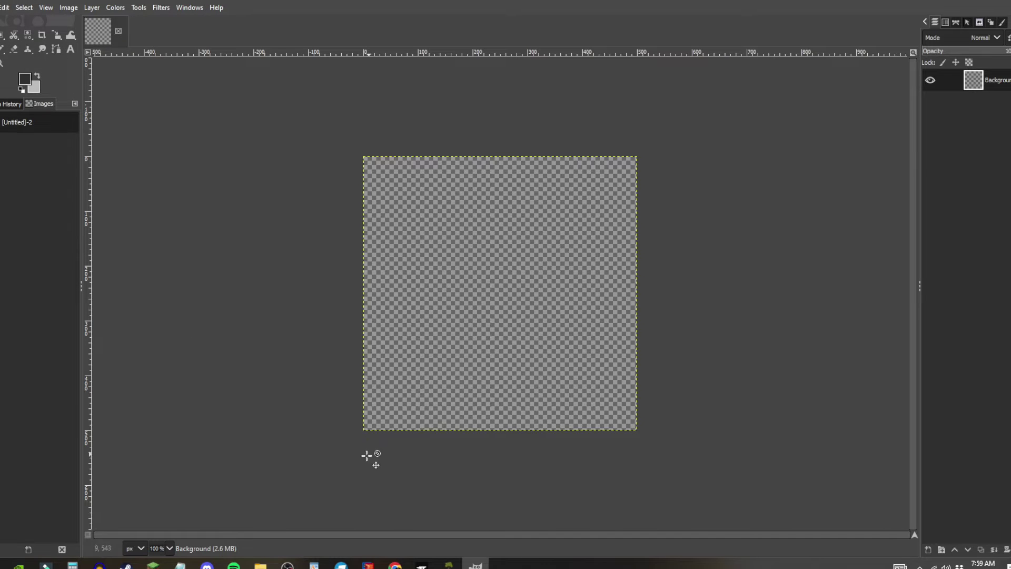
mouse_move(260, 565)
left_click(206, 514)
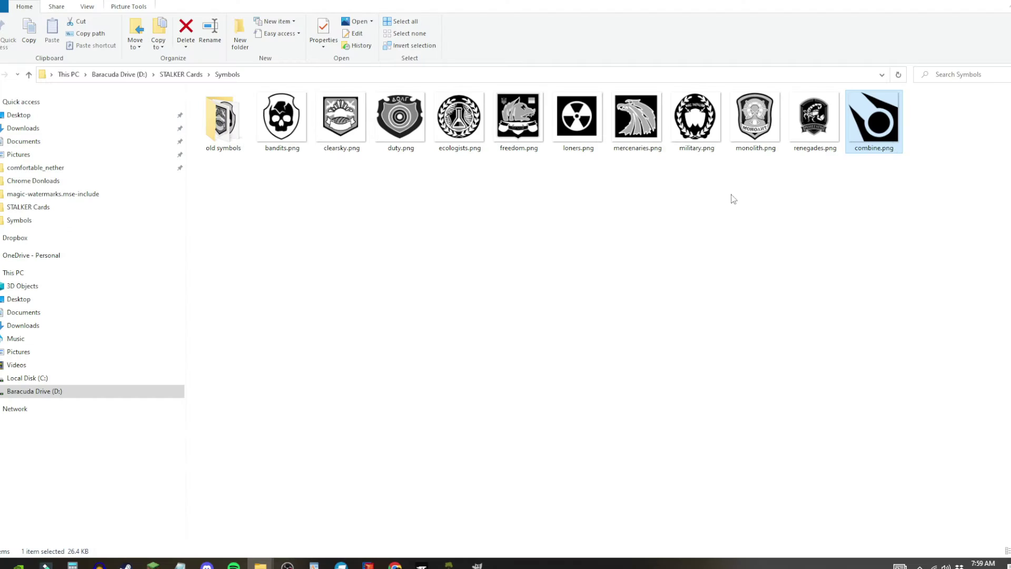
left_click_drag(874, 122, 442, 258)
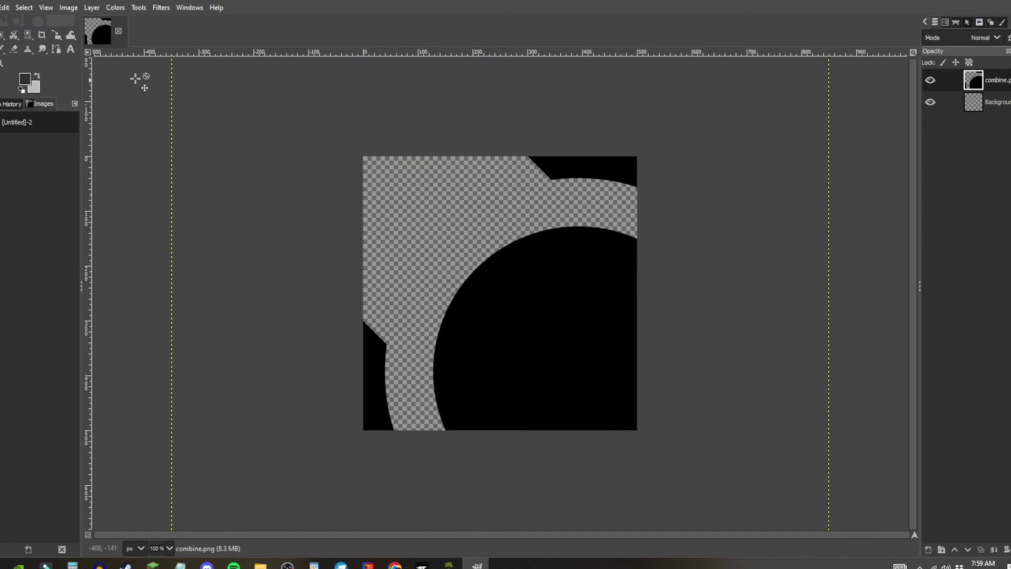
Scale the Combine layer to 500 px and move it to fill the canvas.
left_click(58, 37)
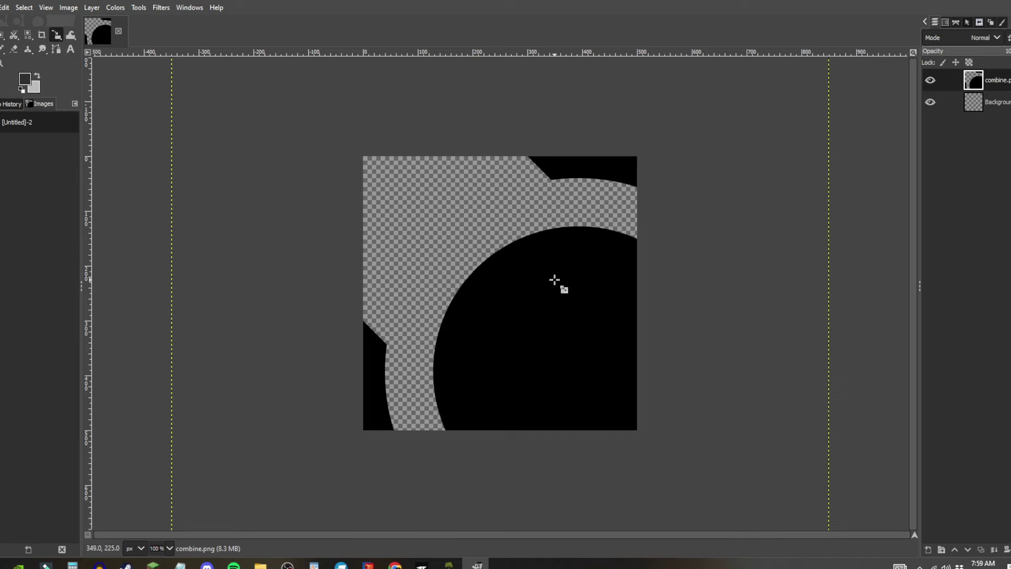
left_click(560, 287)
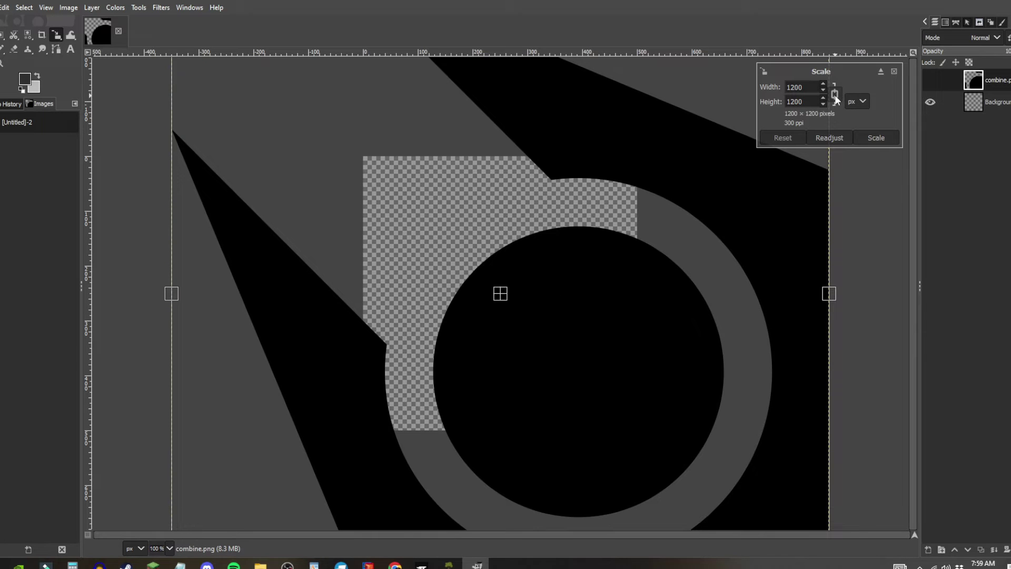
type("500")
left_click(876, 138)
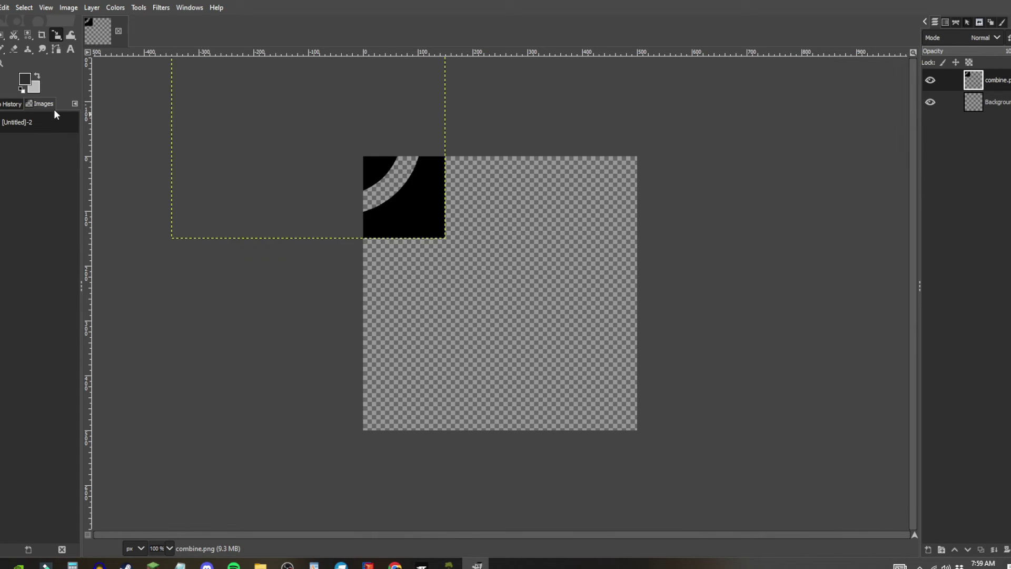
left_click(2, 35)
left_click_drag(405, 211, 580, 397)
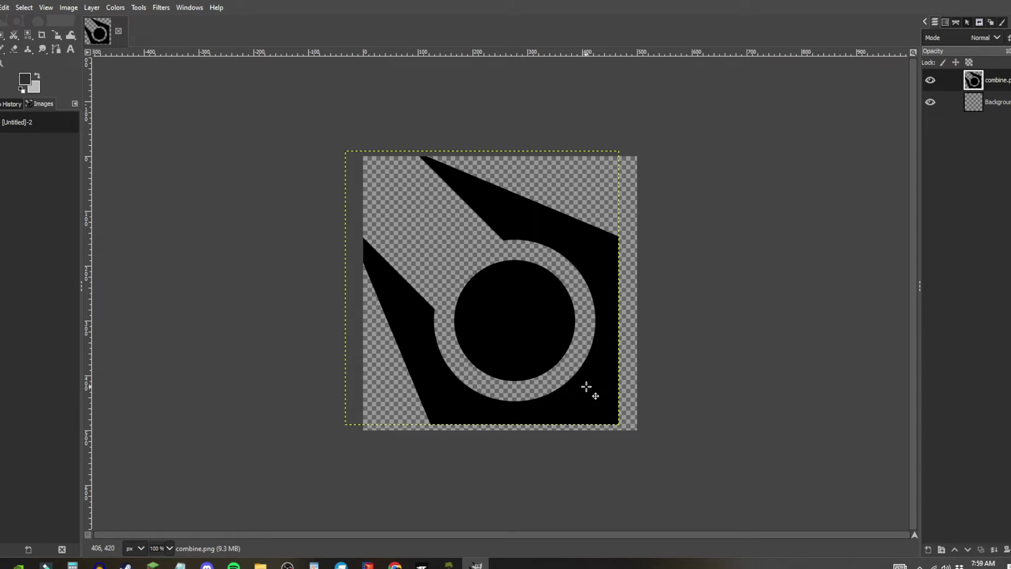
scroll(653, 458, "up", 5)
left_click_drag(429, 266, 501, 266)
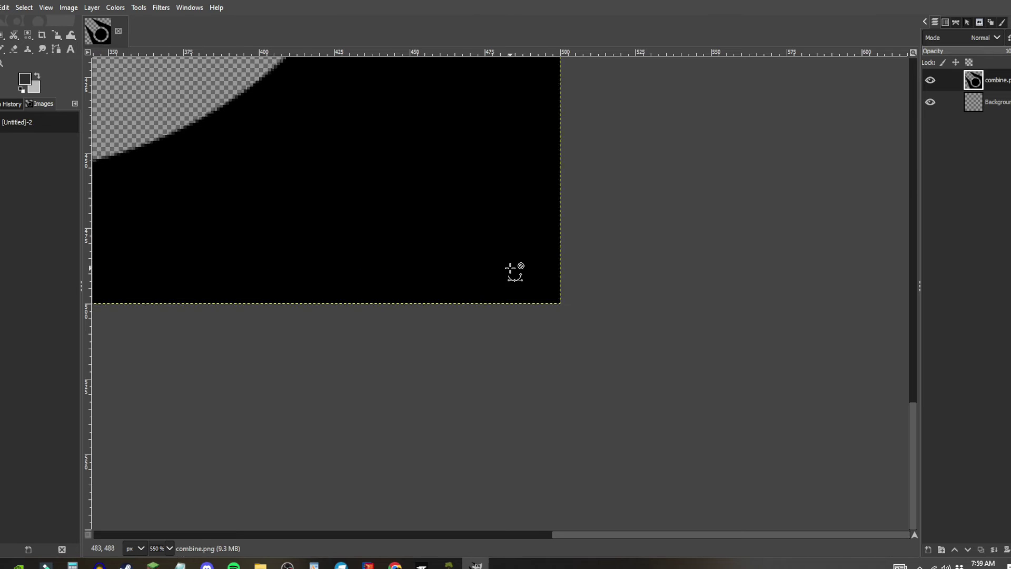
scroll(508, 271, "down", 6)
scroll(409, 241, "up", 3)
Export the image as combine.png into D:\STALKER Cards\Symbols, replacing the existing file.
left_click(1, 7)
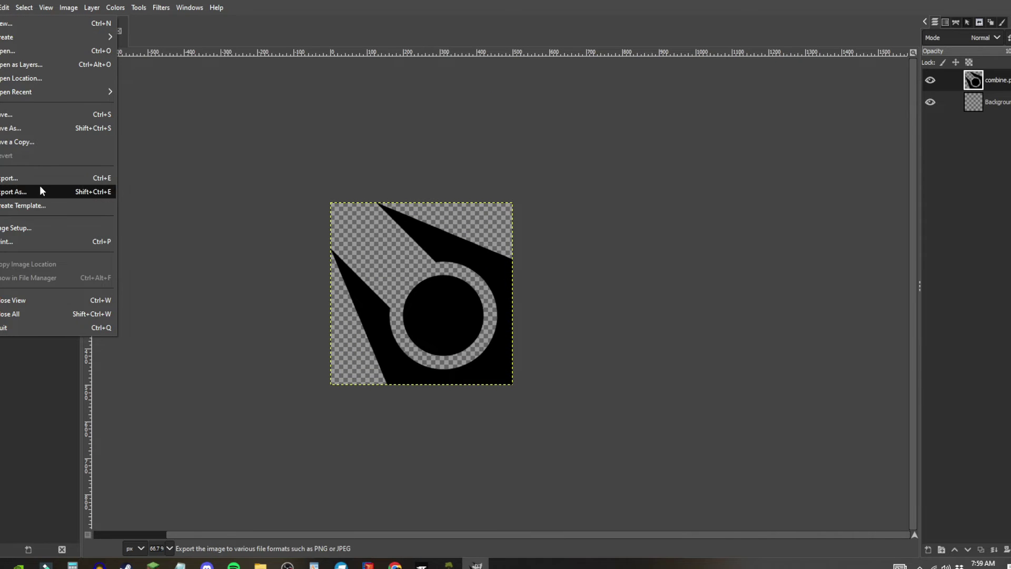
left_click(40, 187)
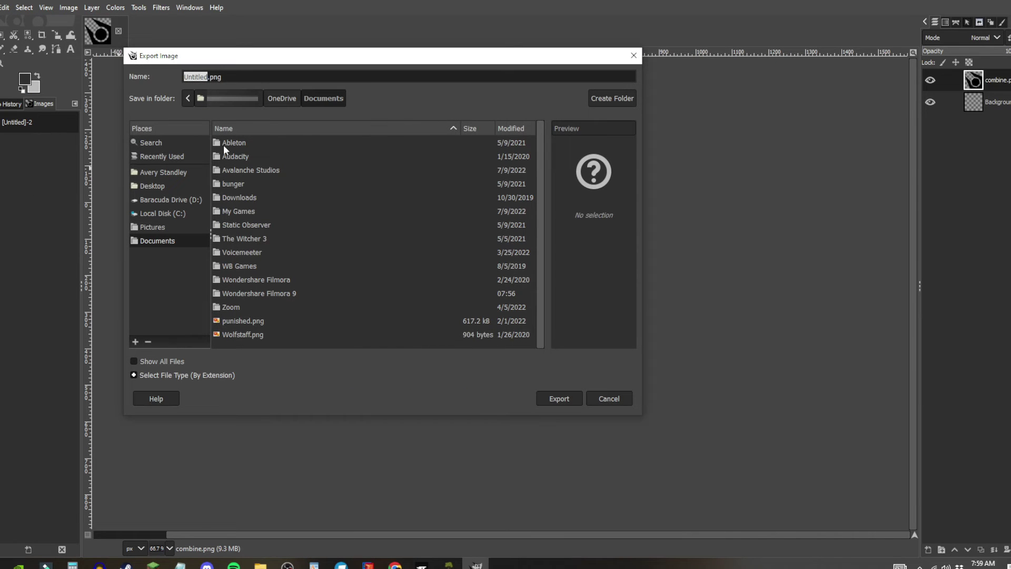
left_click(196, 199)
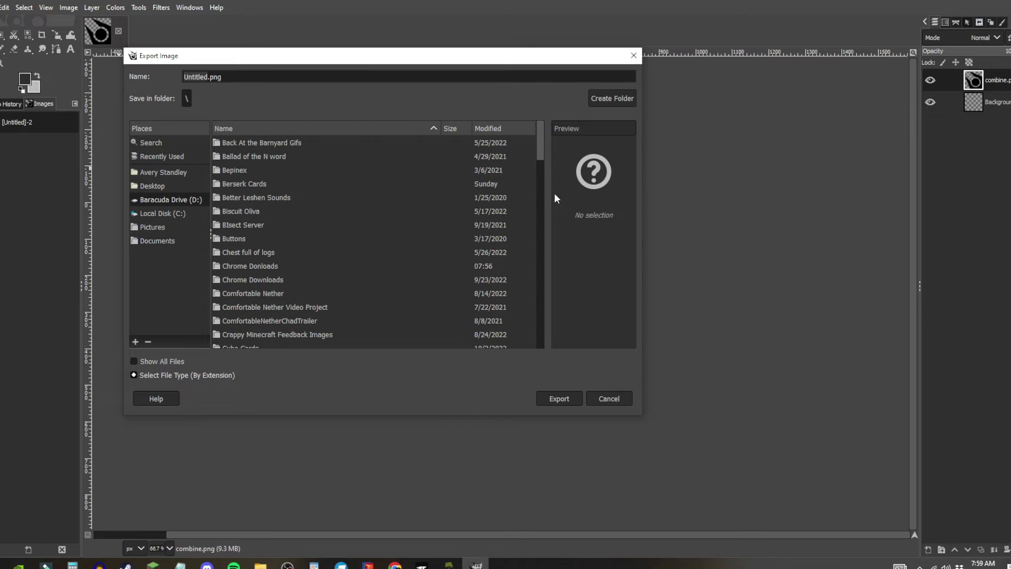
left_click_drag(540, 153, 548, 316)
scroll(314, 248, "up", 5)
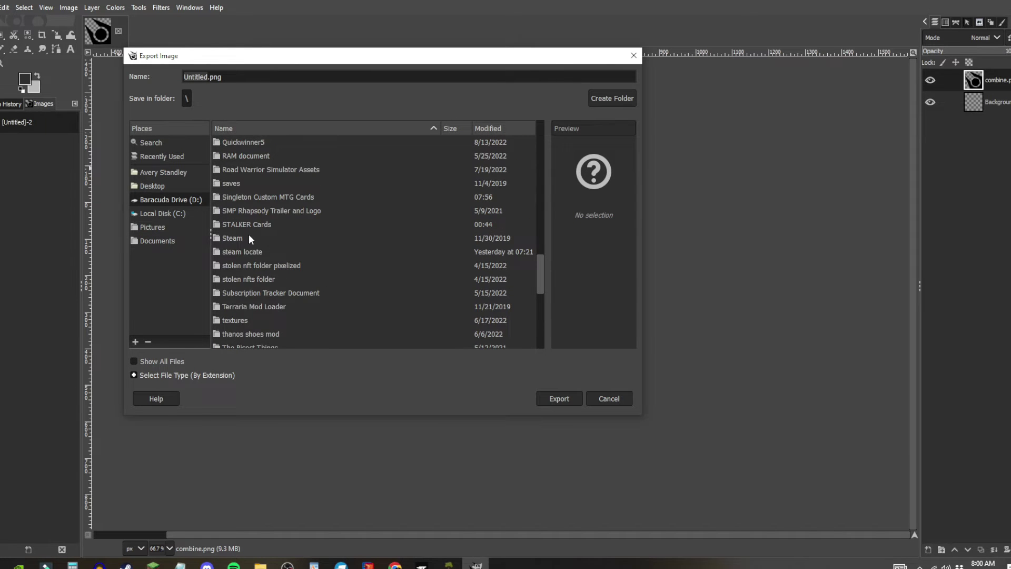
double_click(245, 224)
scroll(276, 243, "up", 10)
double_click(239, 142)
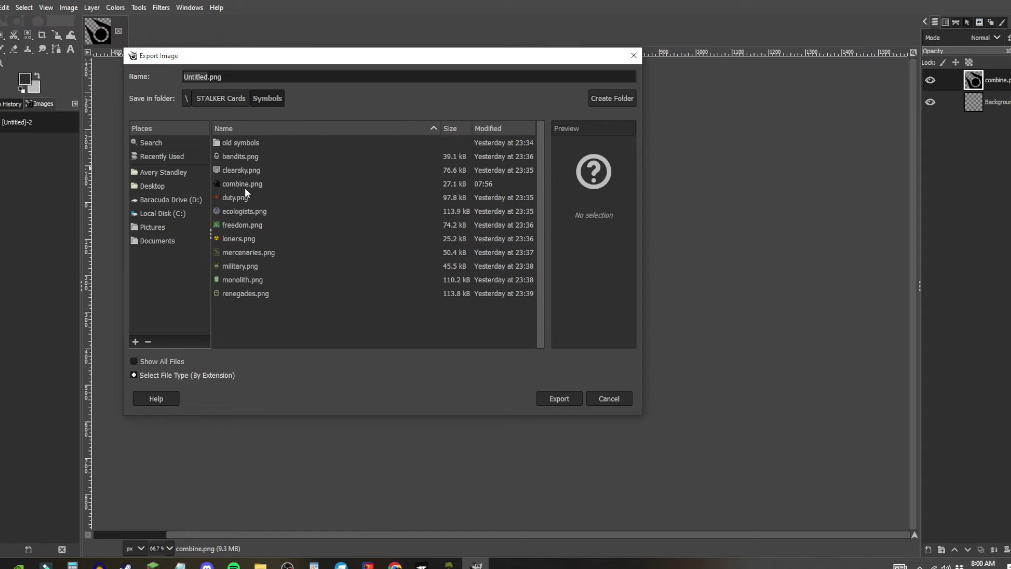
left_click(245, 187)
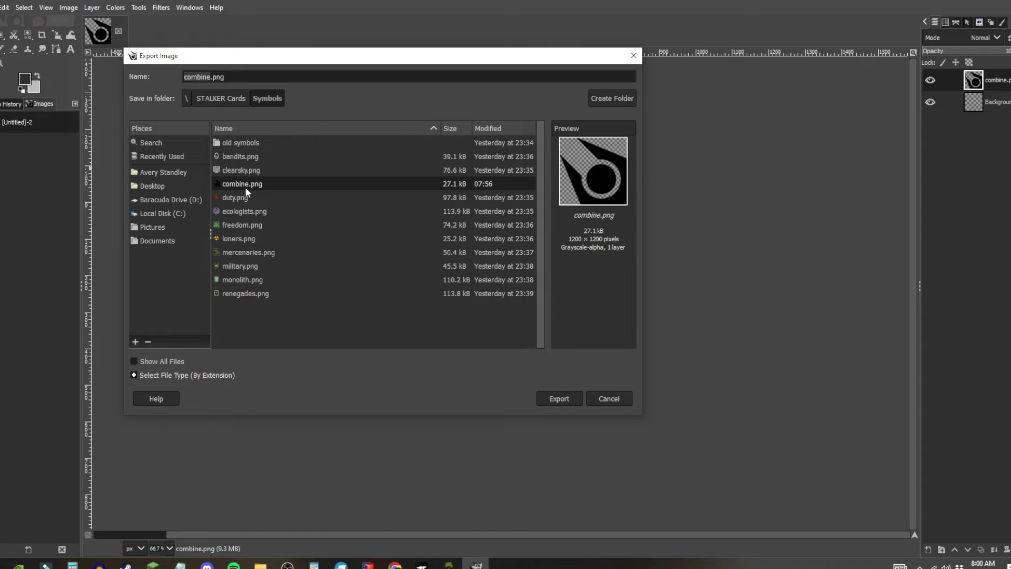
left_click(558, 398)
left_click(409, 281)
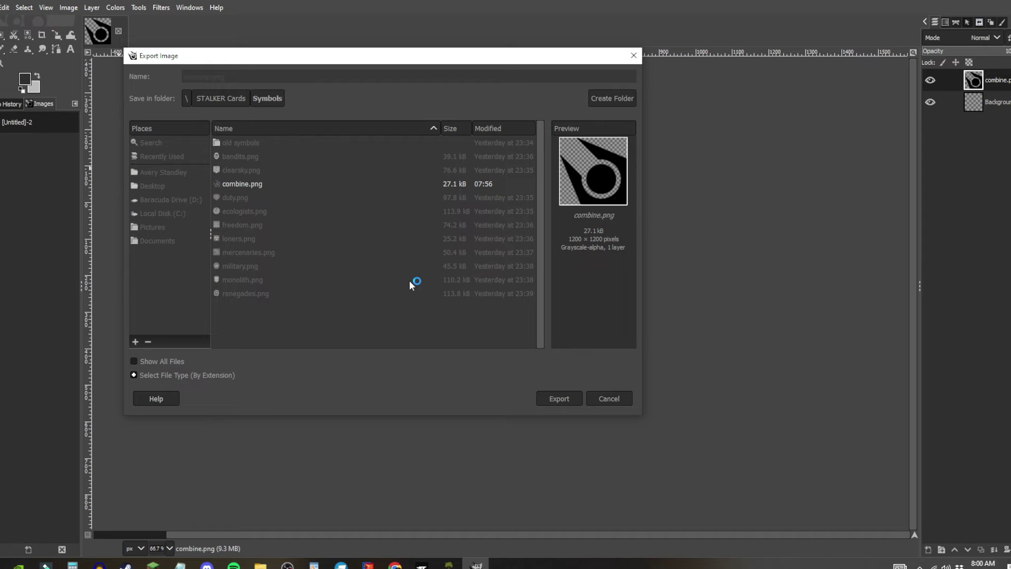
left_click(504, 409)
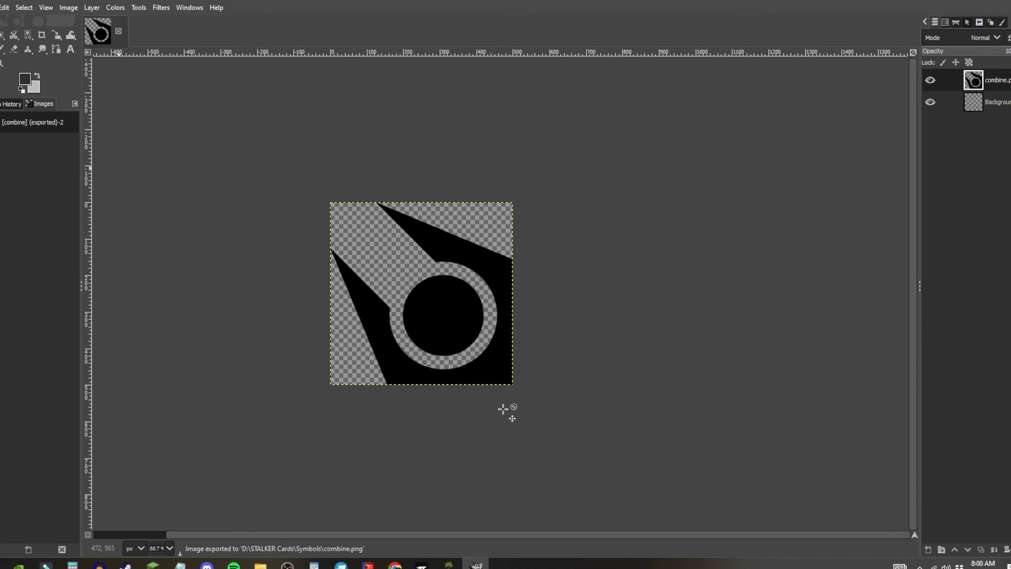
Copy combine.png from the Symbols folder and try opening the include folder's context menu.
mouse_move(274, 561)
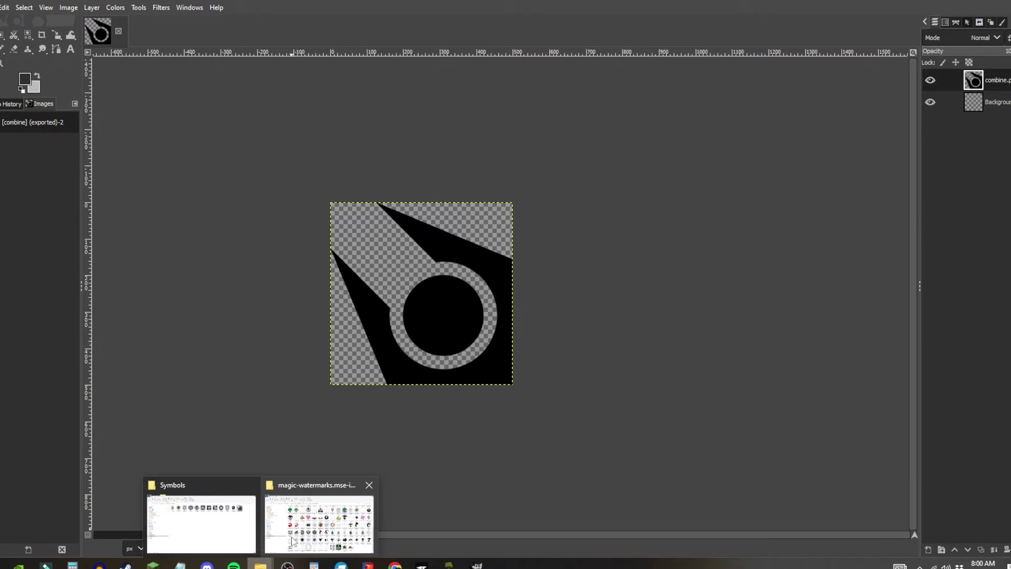
left_click(216, 527)
right_click(877, 147)
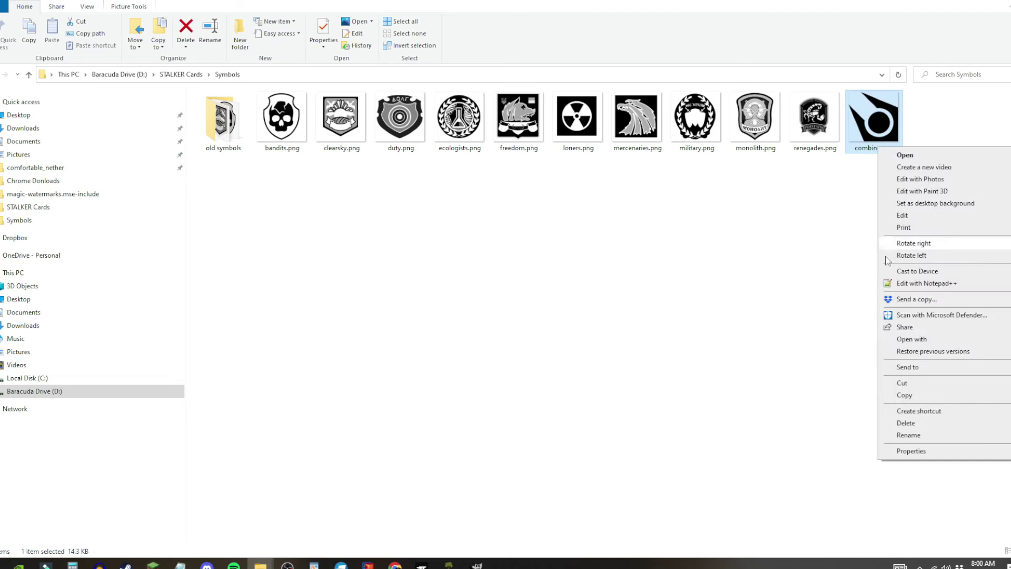
left_click(904, 394)
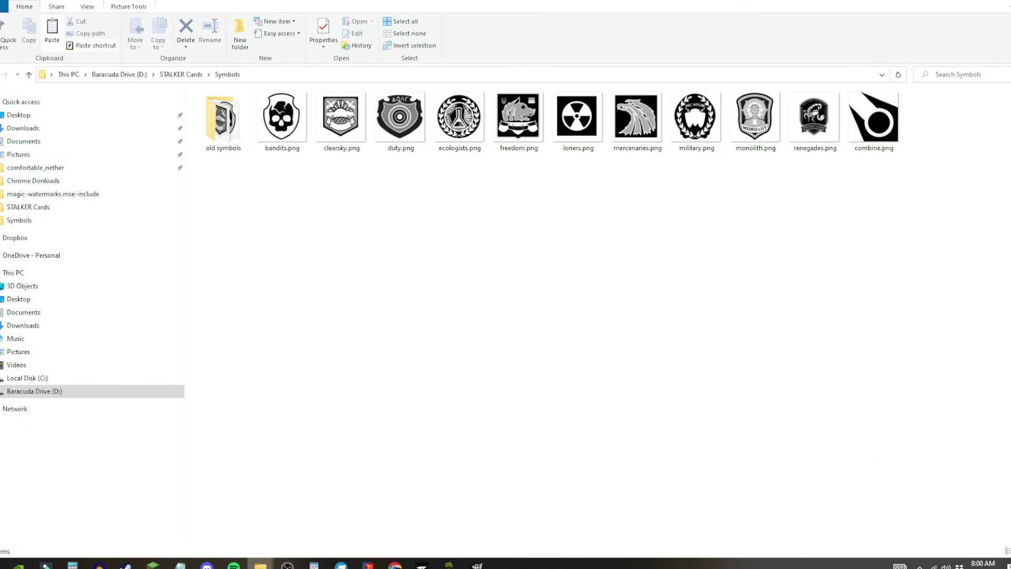
mouse_move(260, 561)
left_click(324, 513)
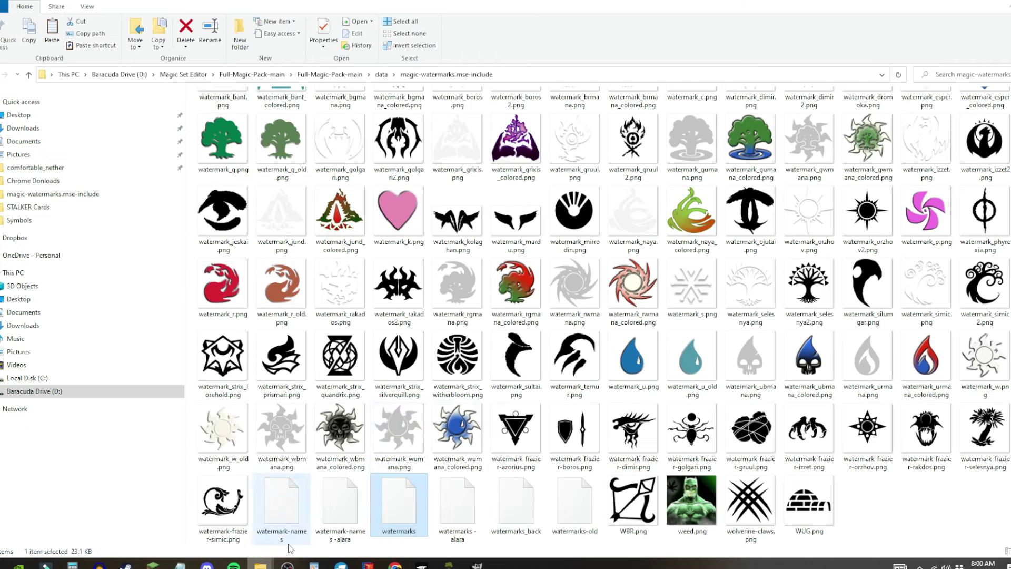
right_click(897, 515)
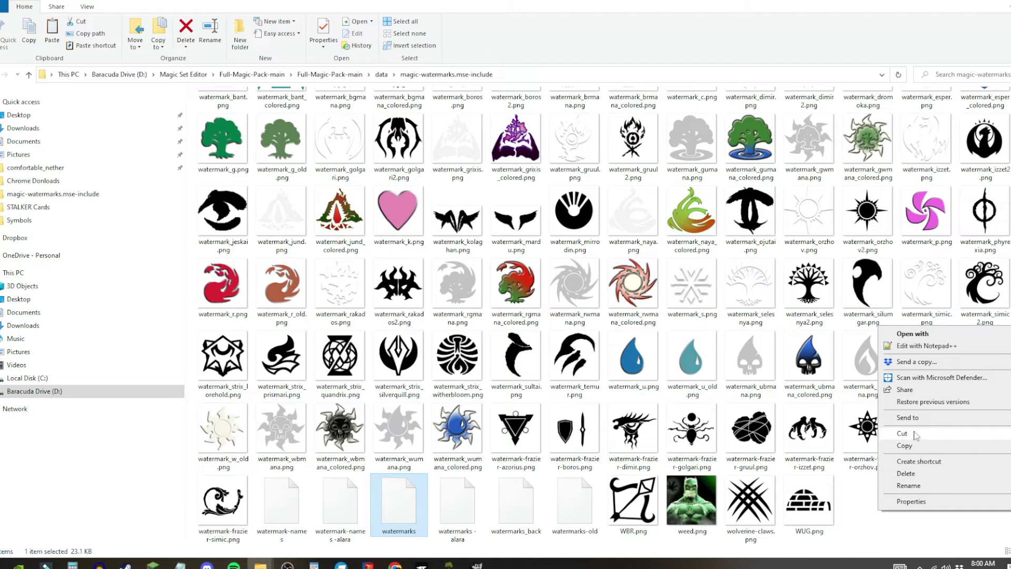
left_click(881, 517)
right_click(880, 516)
left_click(810, 533)
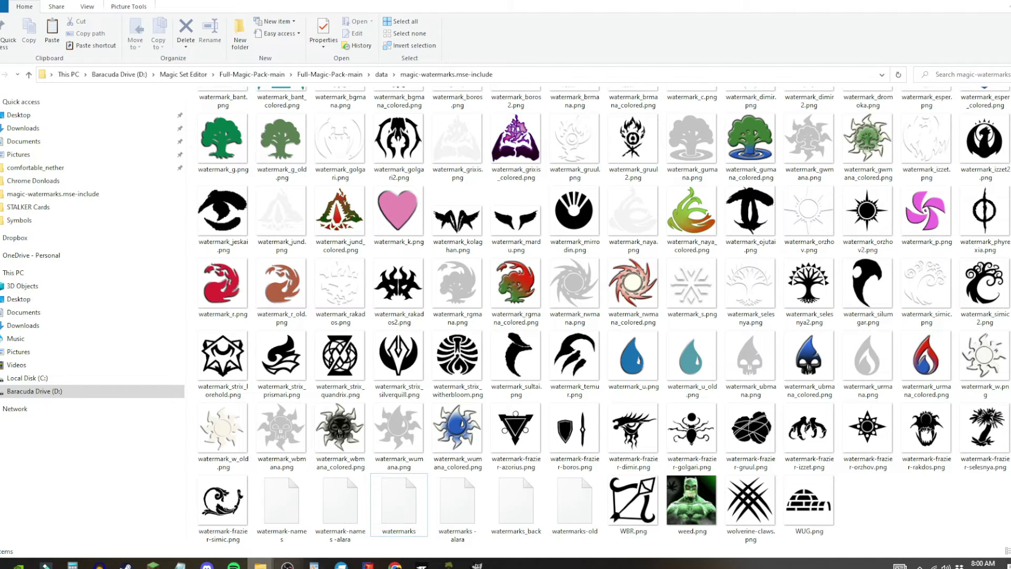
Copy combine.png again and paste it into the magic-watermarks.mse-include folder.
mouse_move(260, 565)
left_click(198, 513)
right_click(868, 129)
left_click(893, 378)
mouse_move(260, 565)
left_click(321, 514)
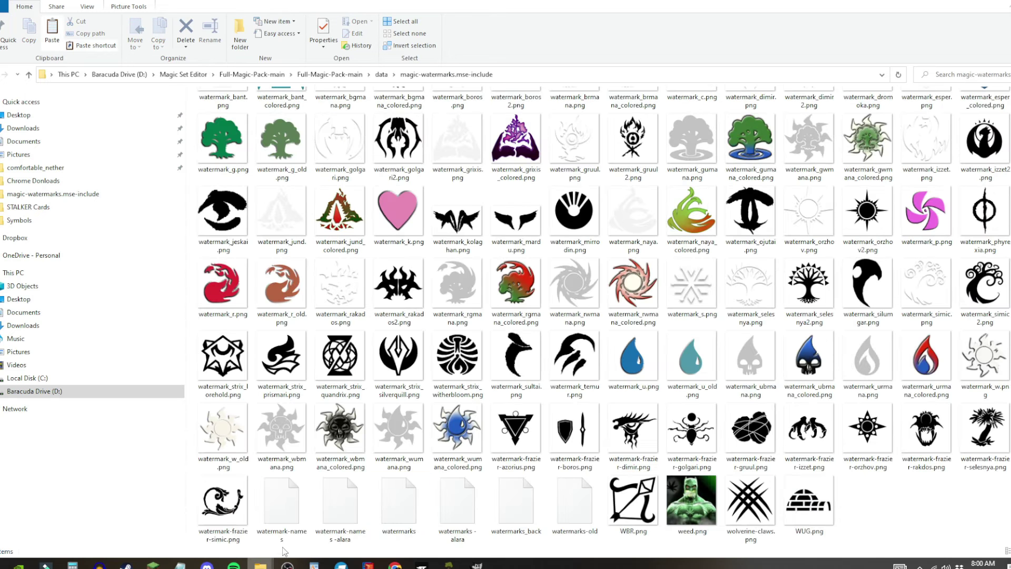
right_click(886, 489)
left_click(919, 388)
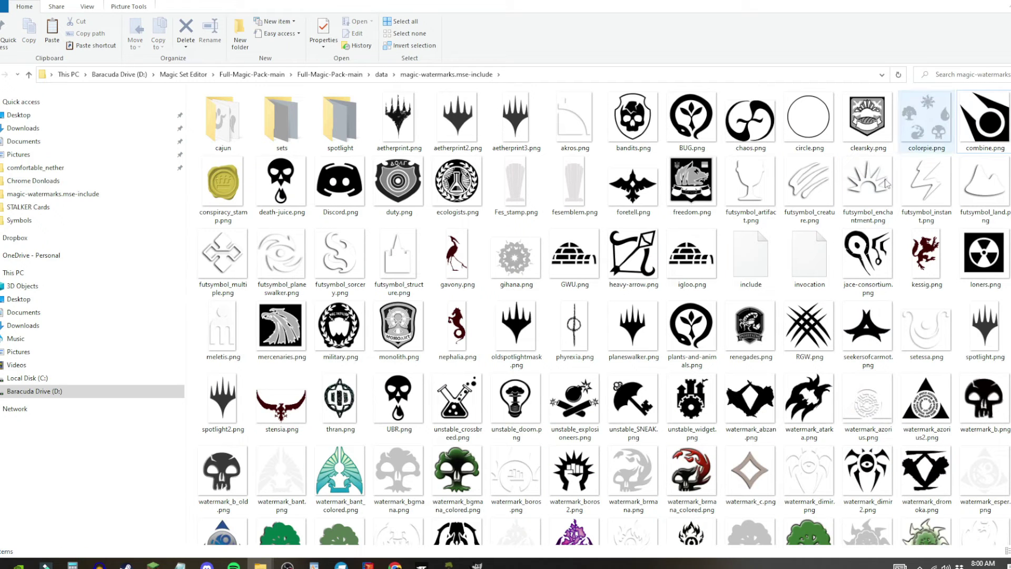
Add a 'college symbols combine:' line using spotlight_watermark_blend with combine.png to the watermarks file.
mouse_move(180, 564)
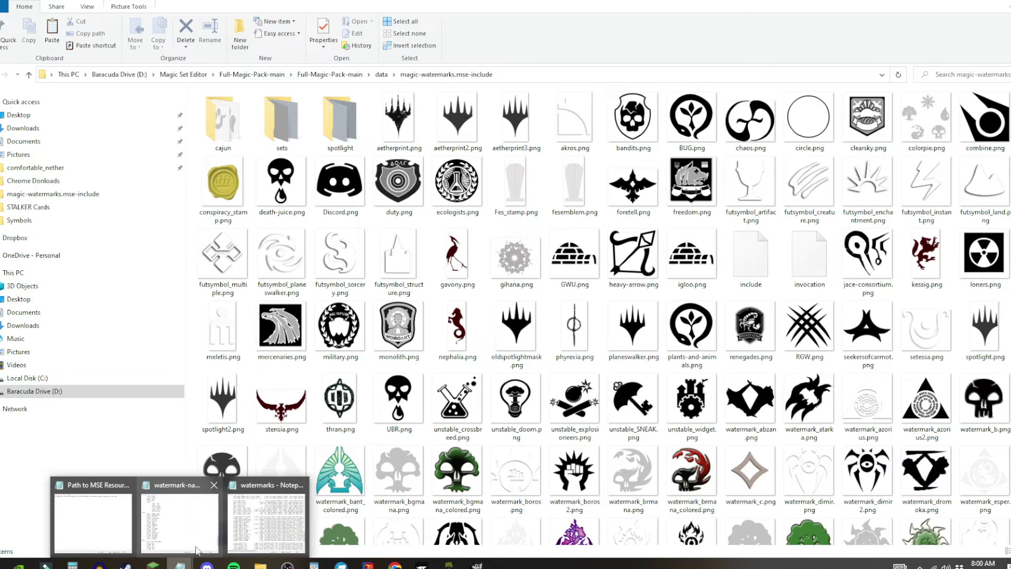
left_click(242, 532)
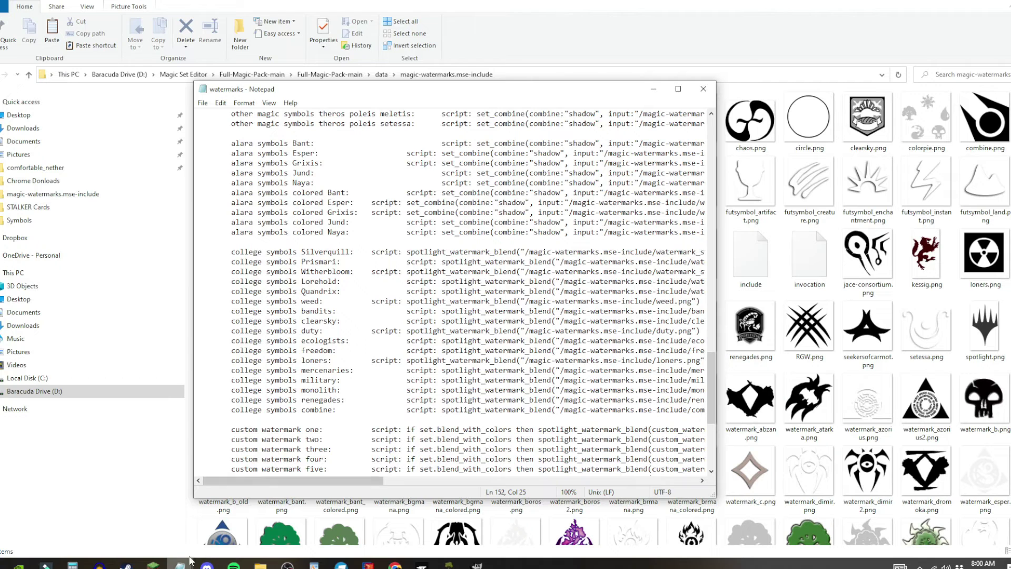
left_click_drag(370, 481, 490, 480)
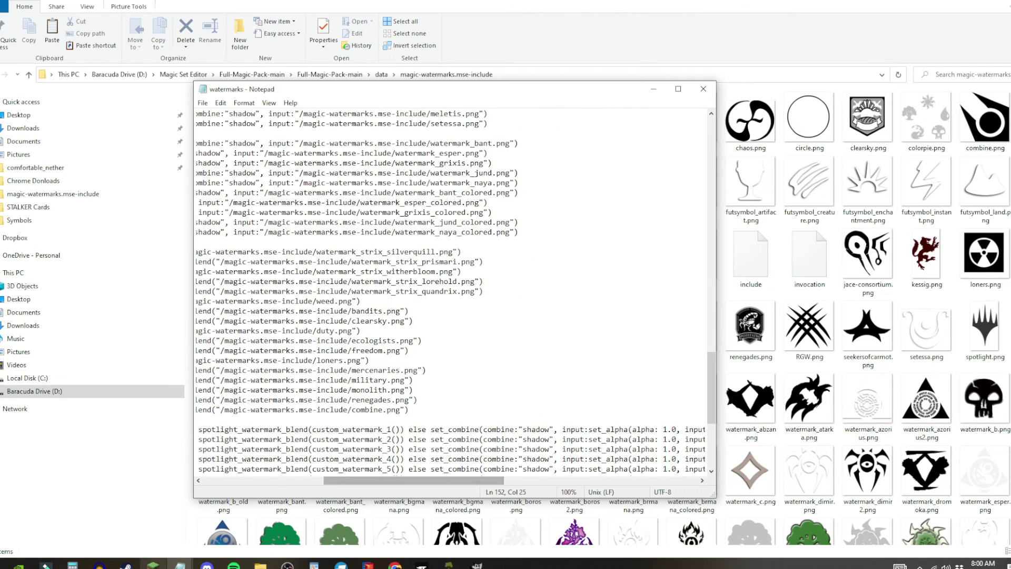
mouse_move(180, 563)
left_click(147, 527)
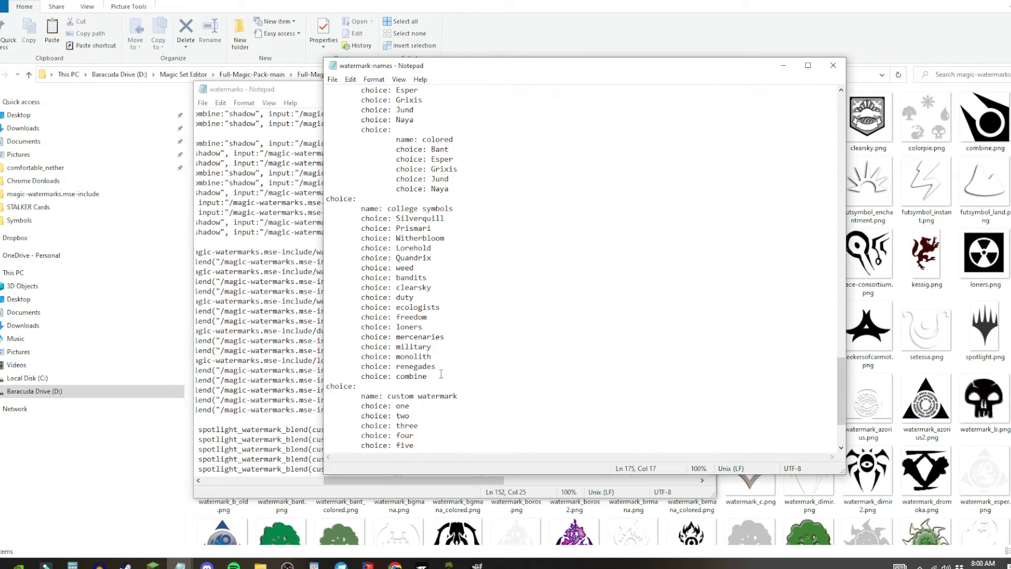
left_click(229, 459)
left_click_drag(416, 480, 295, 480)
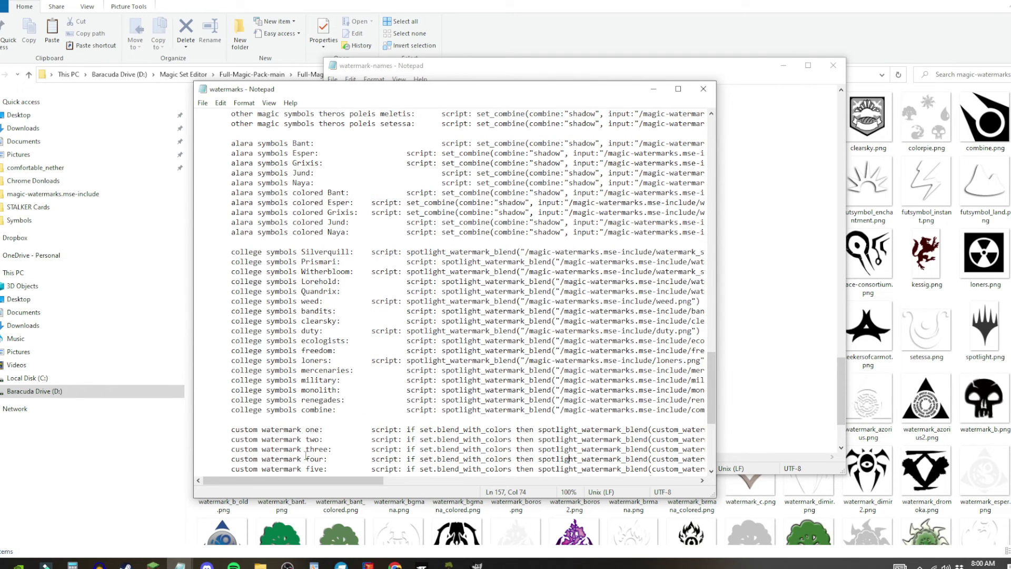
left_click_drag(316, 481, 357, 481)
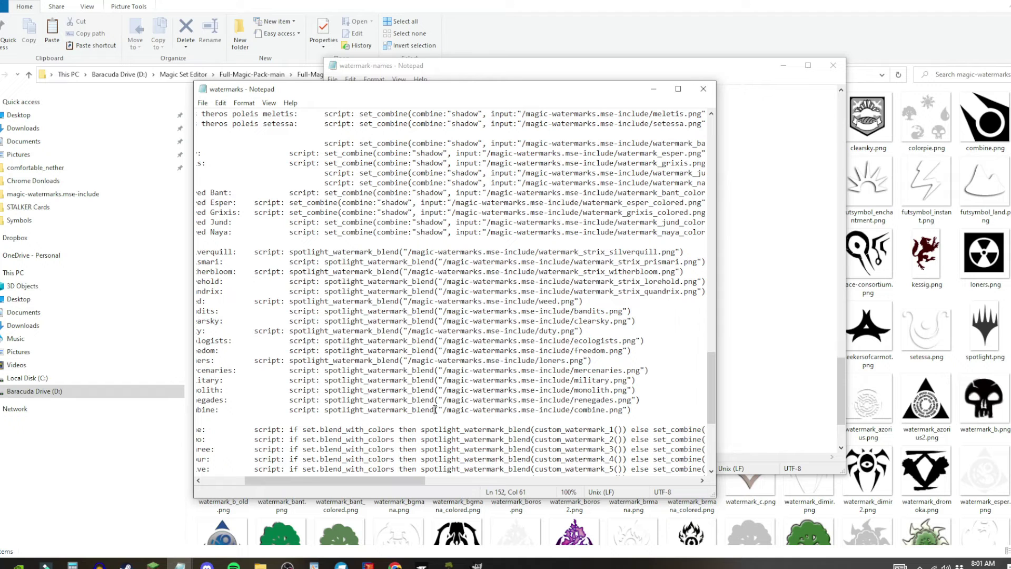
left_click_drag(380, 481, 340, 485)
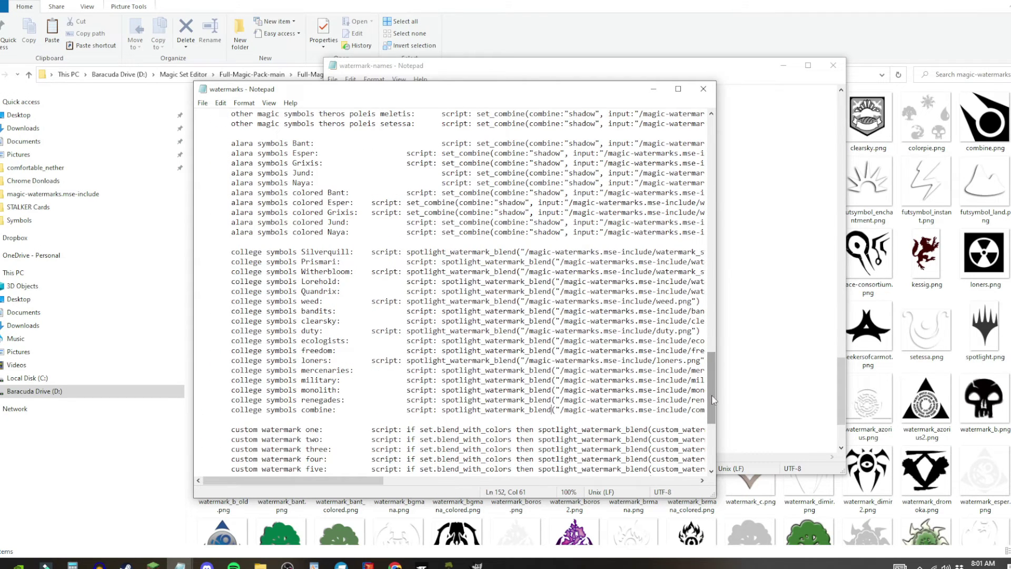
Scroll through the watermarks file to check the combine entry beside the other college symbols.
left_click_drag(710, 389, 717, 290)
scroll(711, 316, "right", 2)
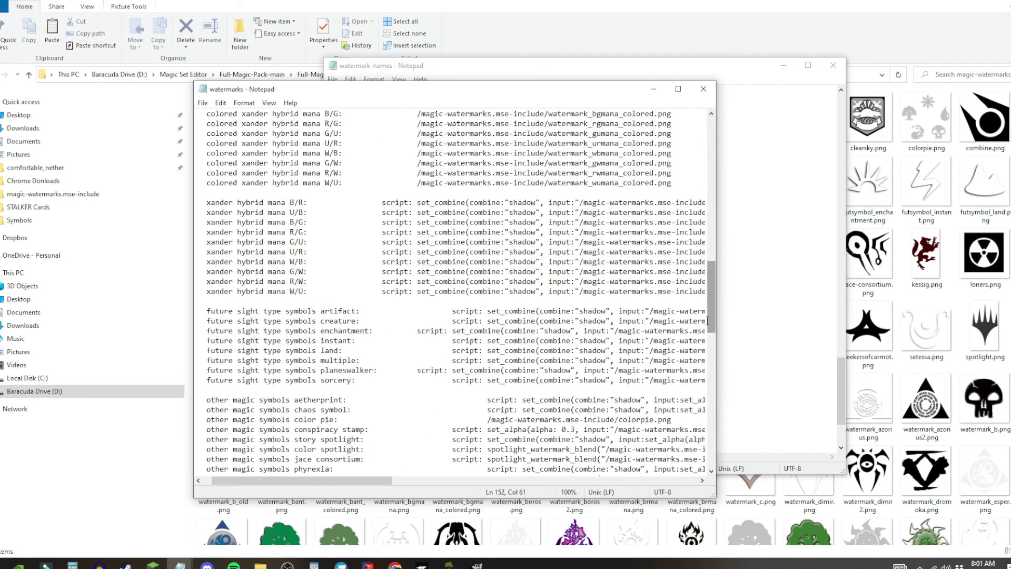
scroll(595, 357, "up", 9)
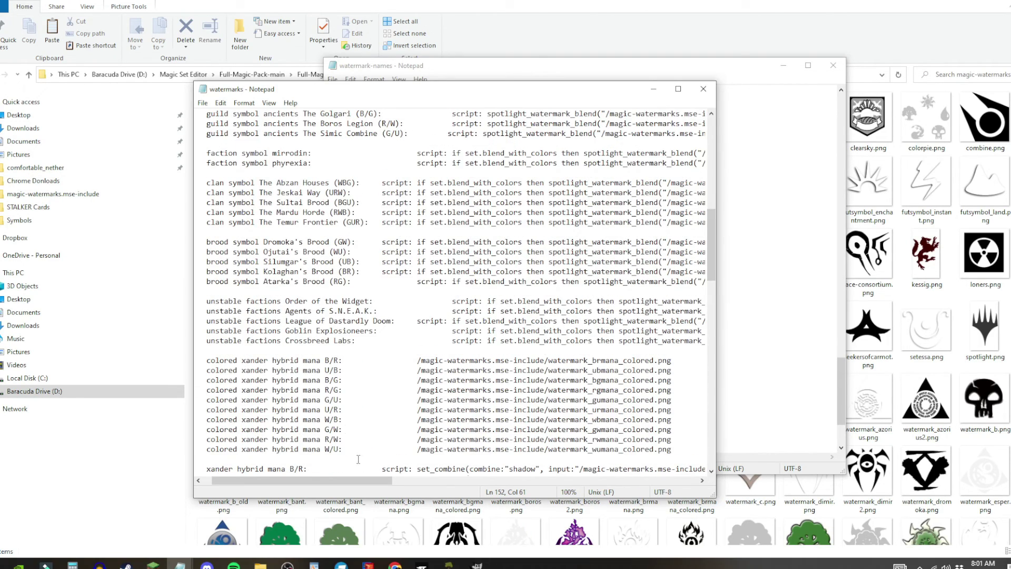
scroll(300, 395, "down", 2)
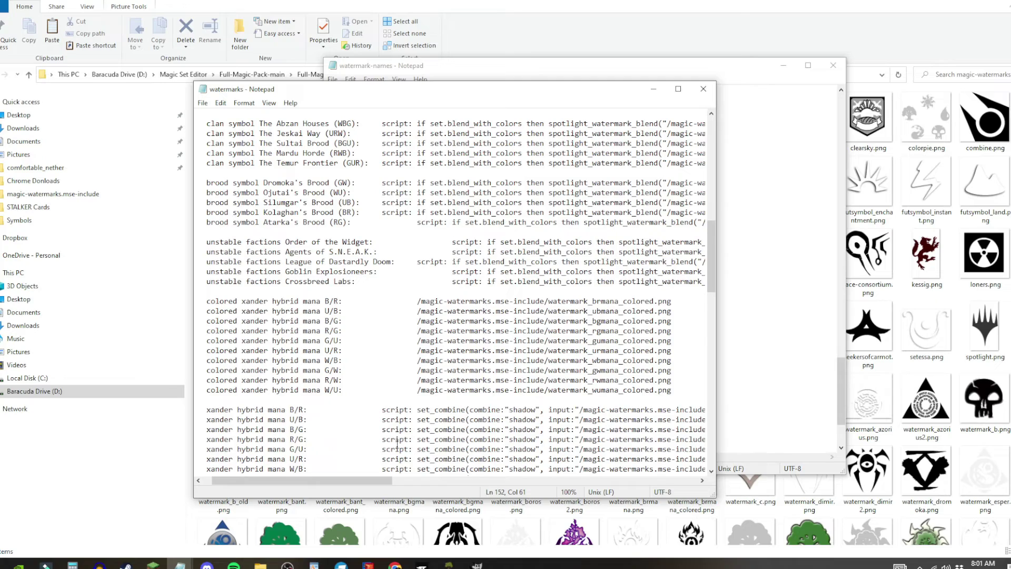
scroll(388, 453, "left", 2)
left_click(332, 380)
left_click_drag(323, 379, 263, 390)
left_click(324, 379)
scroll(359, 427, "down", 20)
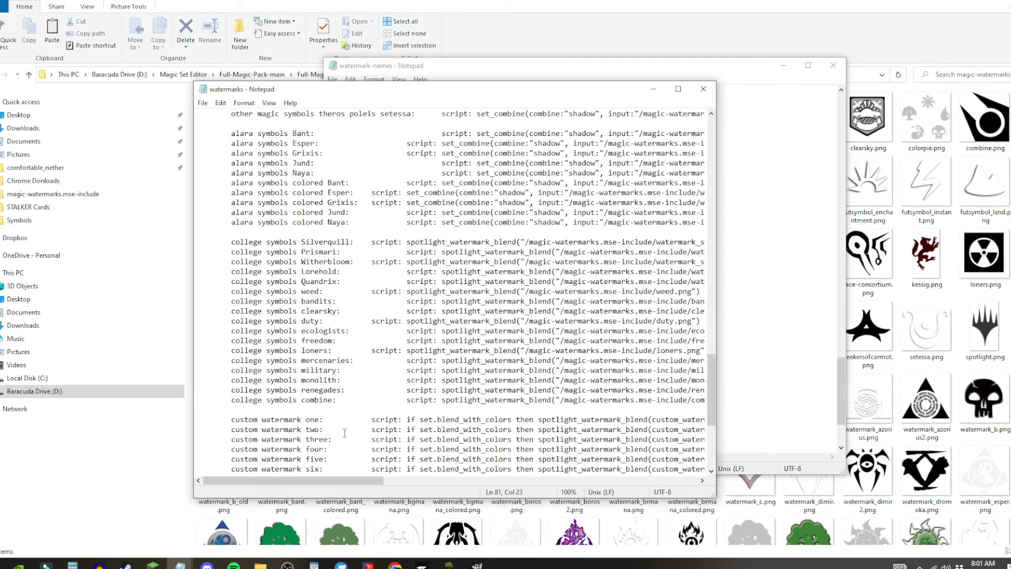
Close and relaunch Magic Set Editor, reopening the last opened Half Life set.
key("alt+Tab")
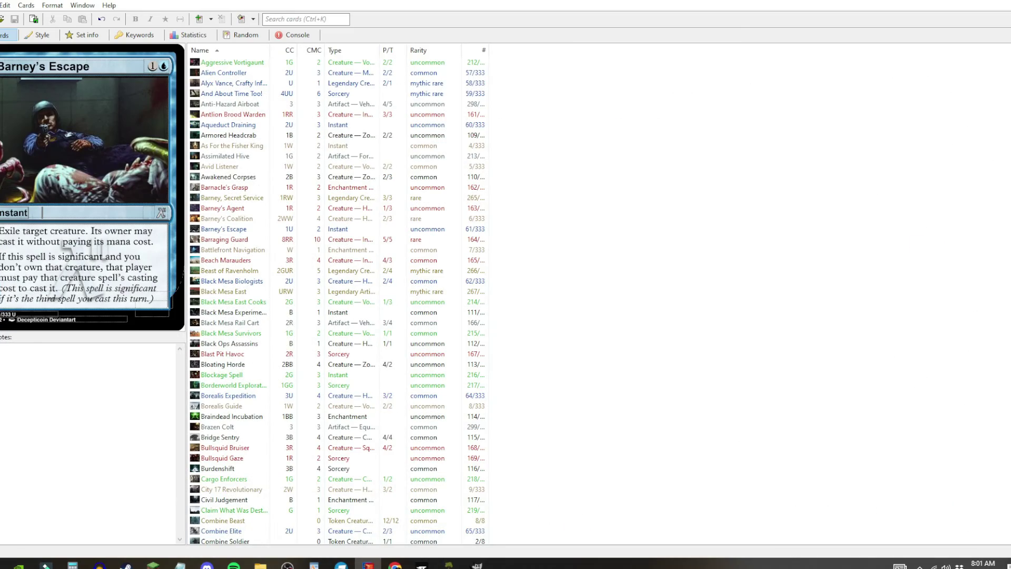
key("alt+F4")
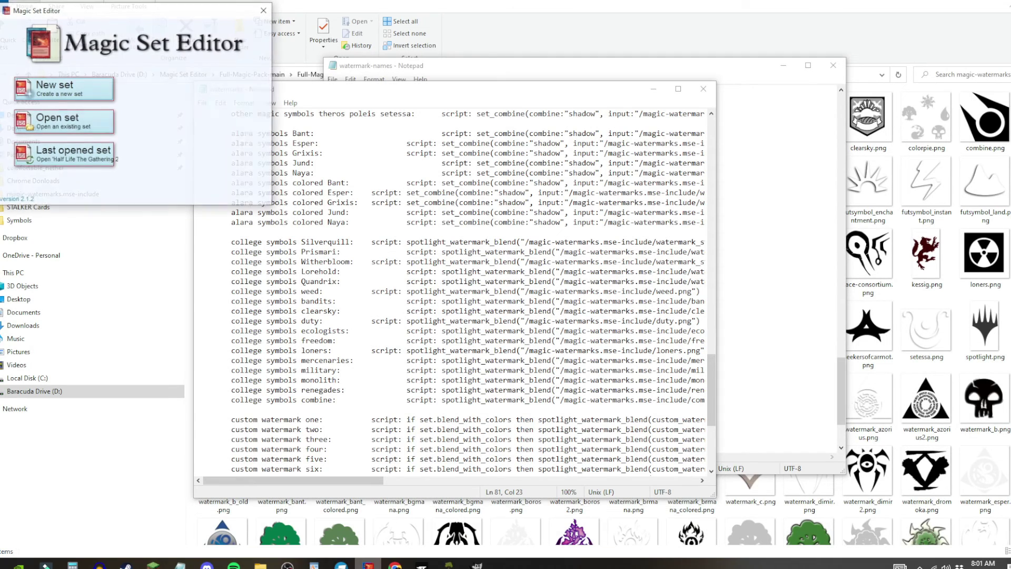
left_click(83, 160)
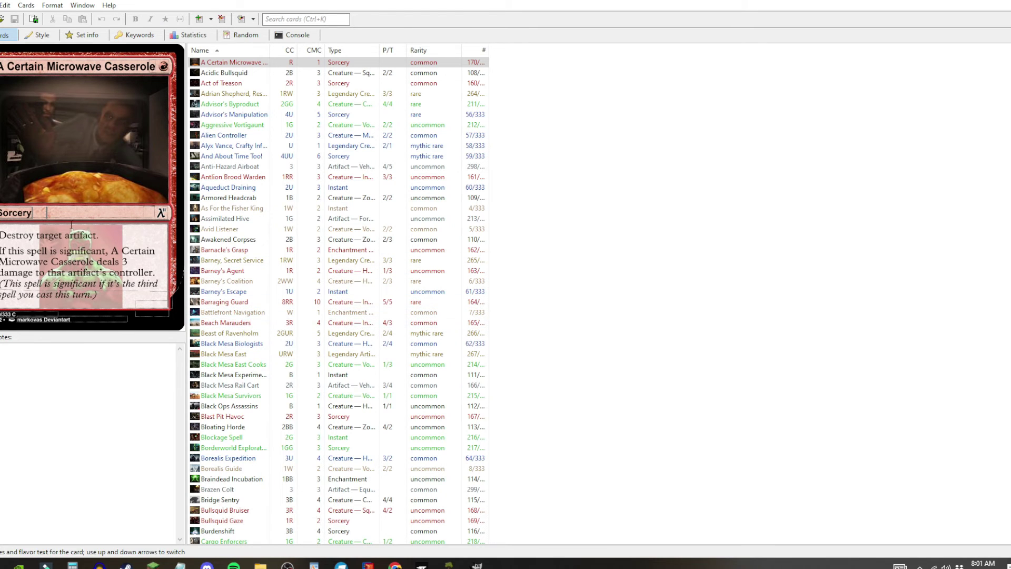
scroll(276, 345, "down", 4)
scroll(257, 342, "down", 2)
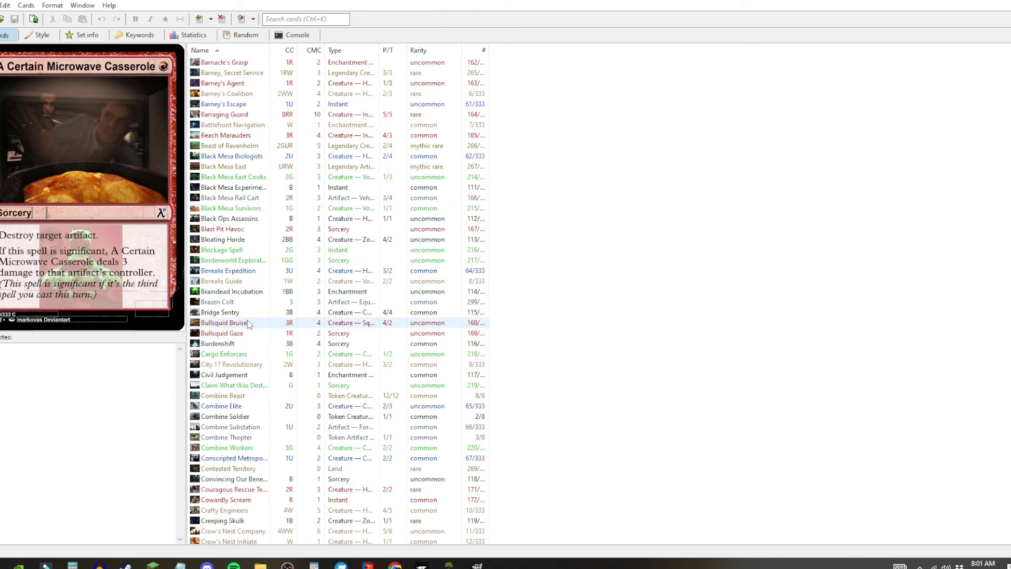
Select the Bridge Sentry card and its watermark field.
left_click(221, 313)
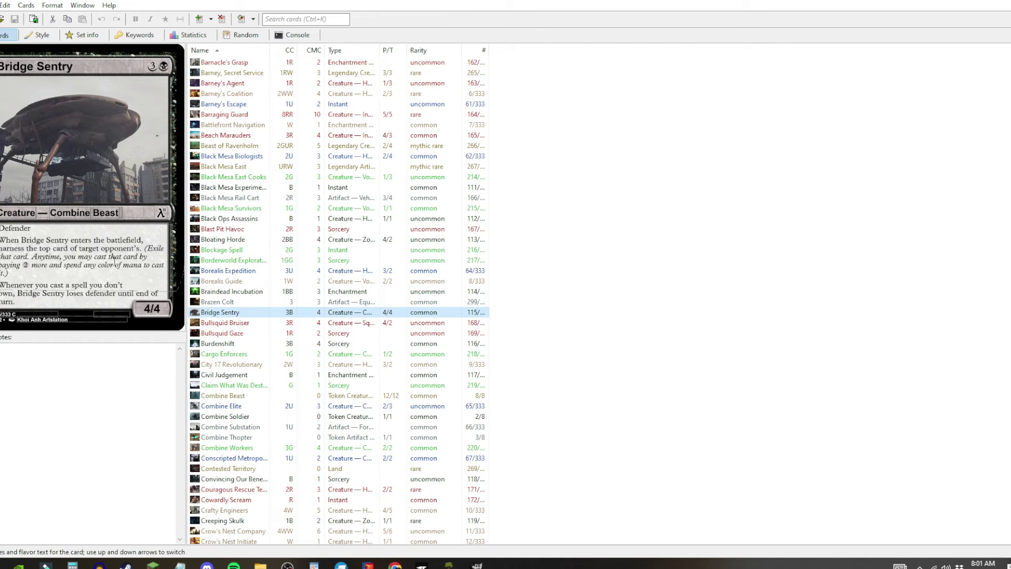
left_click(83, 308)
left_click(80, 309)
left_click(80, 309)
left_click(78, 307)
left_click(78, 308)
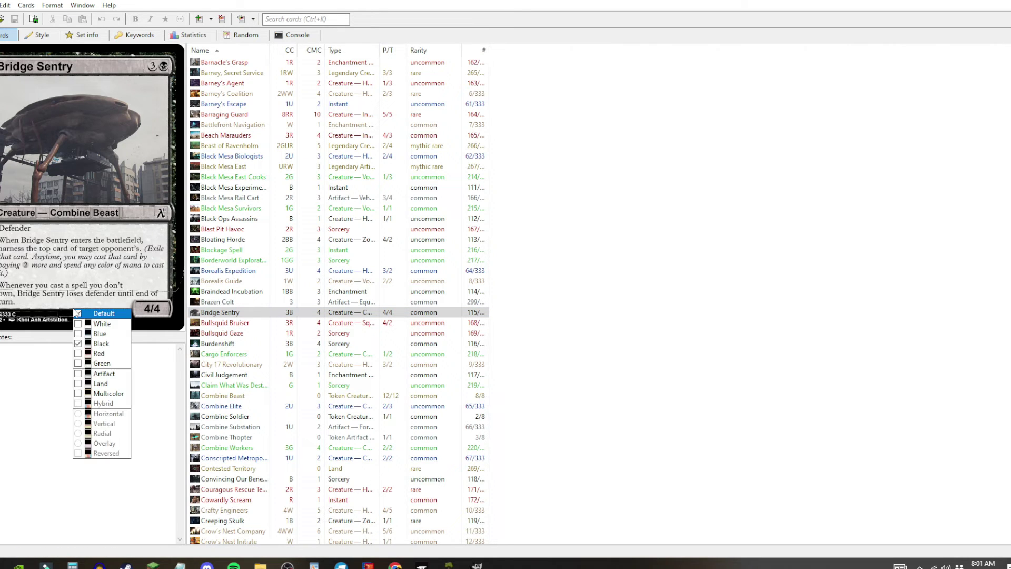
Apply the new Combine watermark from College Symbols to Bridge Sentry.
left_click(74, 311)
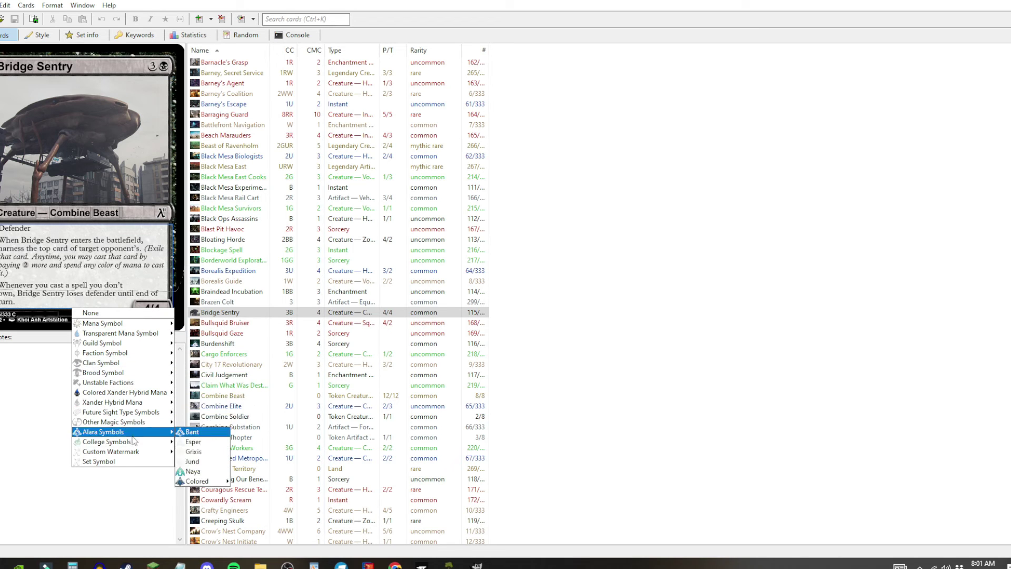
mouse_move(133, 443)
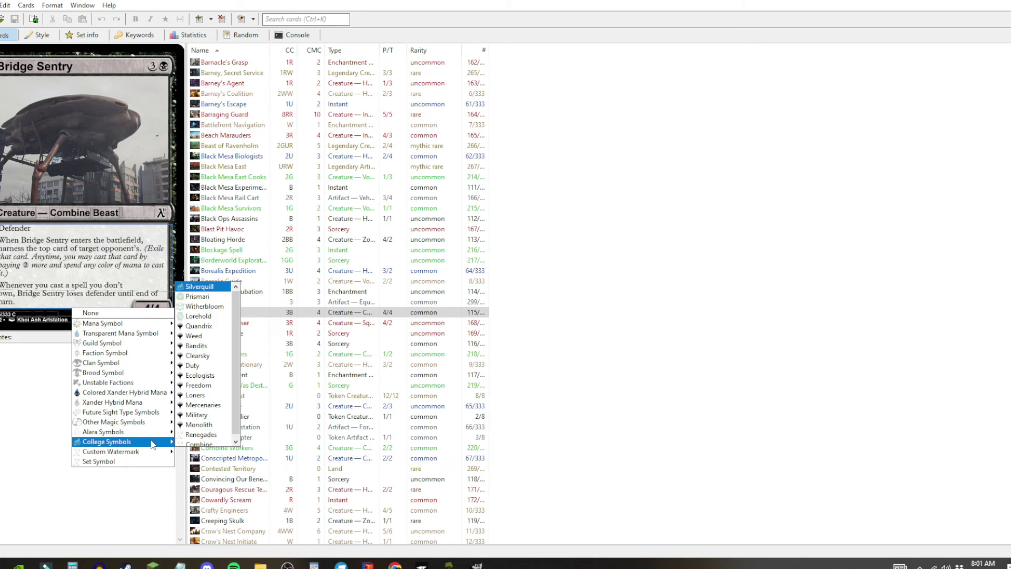
left_click_drag(238, 409, 238, 432)
left_click(205, 442)
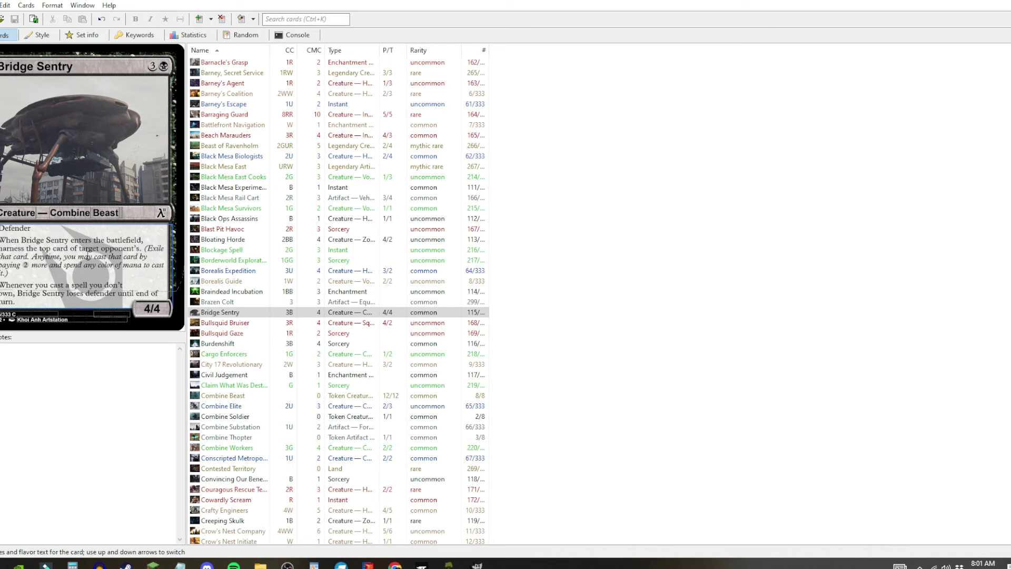
left_click(579, 384)
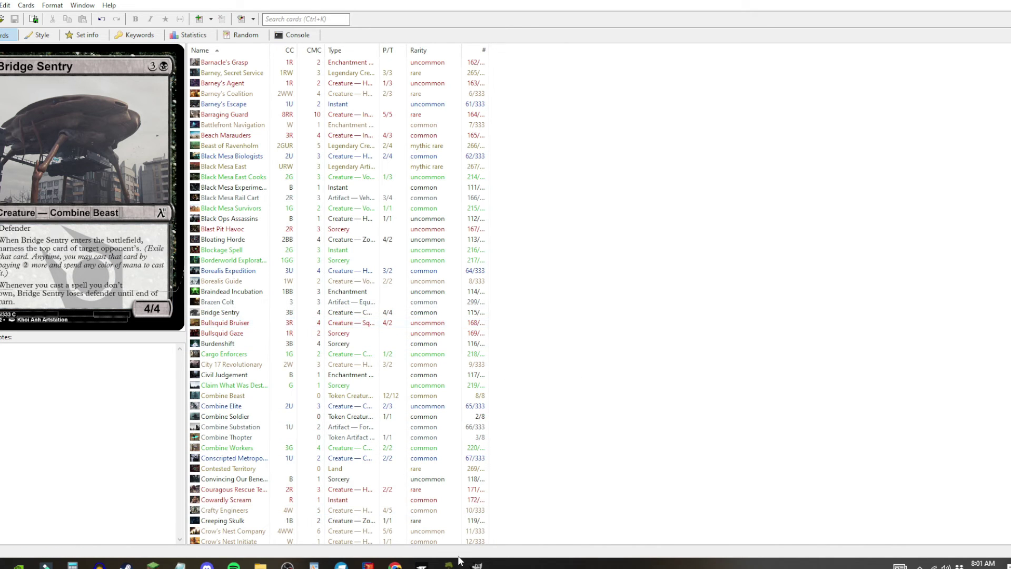
left_click(476, 563)
left_click(477, 563)
mouse_move(260, 564)
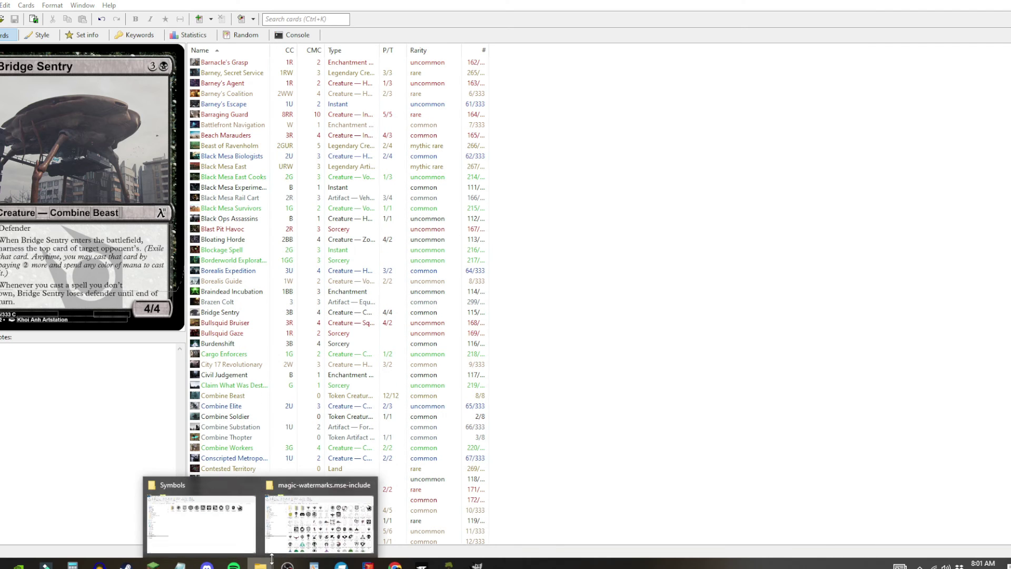
left_click(246, 542)
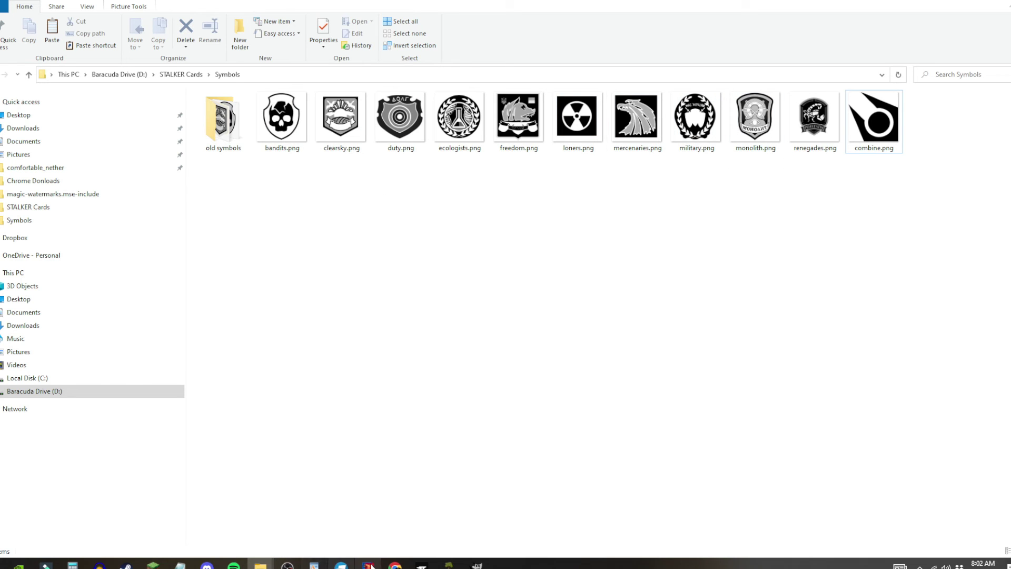
left_click(368, 565)
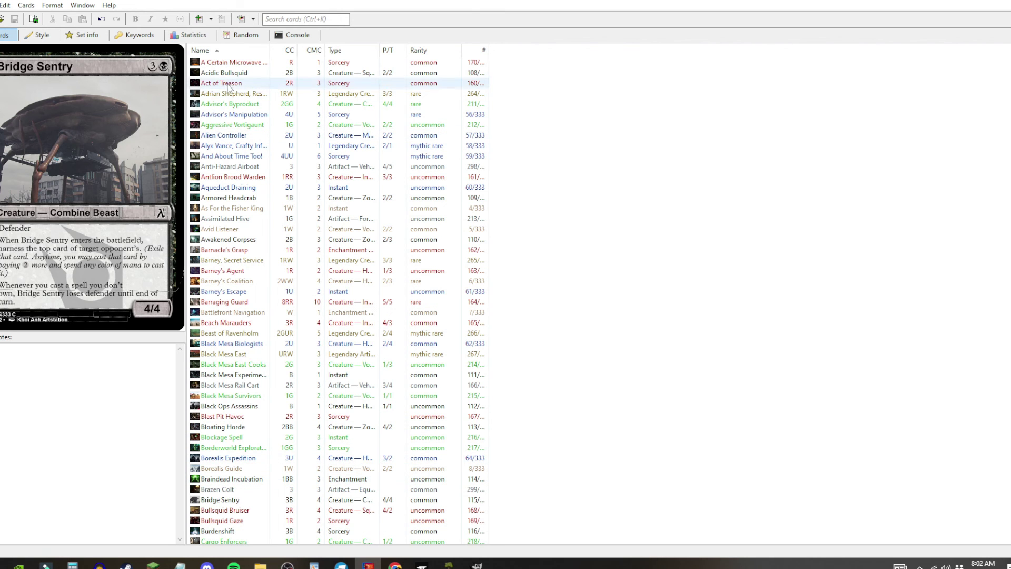
Scroll down the card list and select Combine Elite, the 2U 2/3 Combine Soldier.
left_click(232, 62)
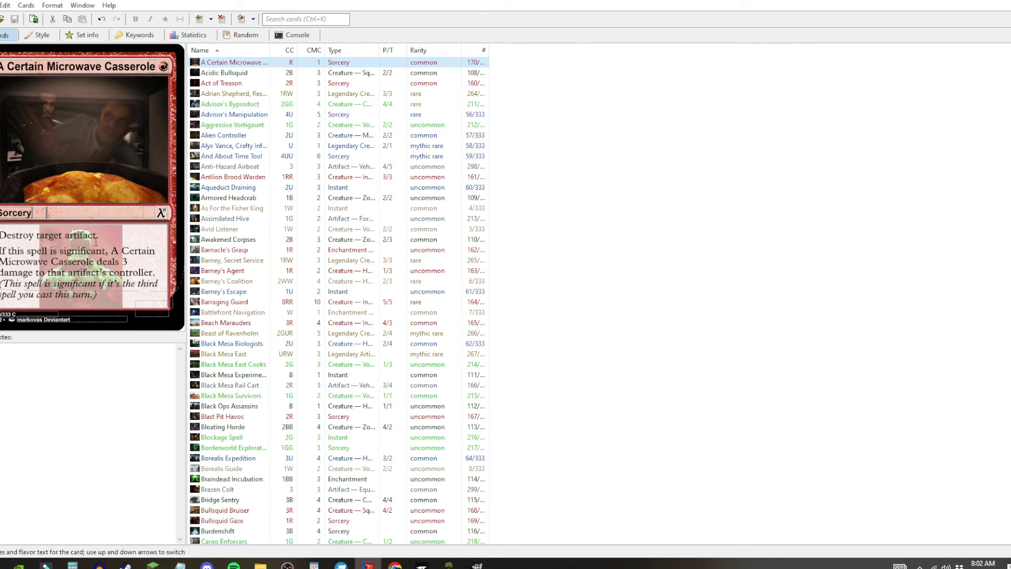
left_click(101, 297)
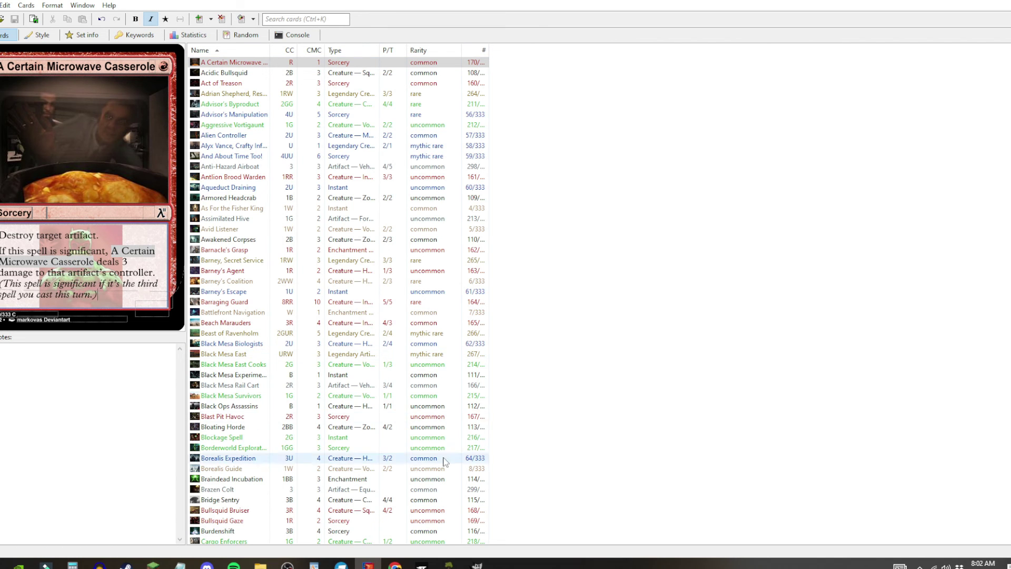
scroll(253, 453, "down", 6)
left_click(253, 416)
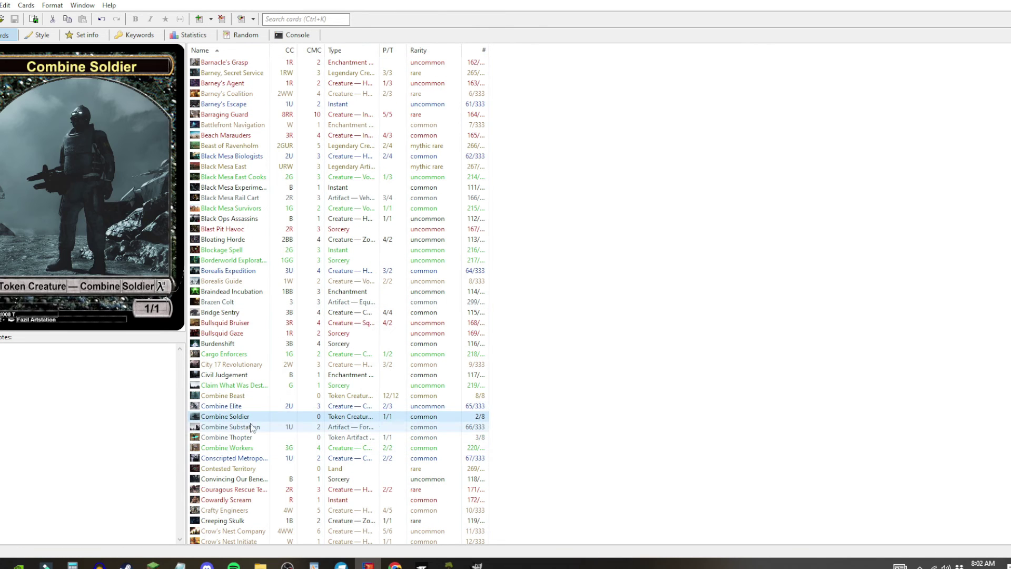
left_click(254, 407)
left_click(87, 308)
Apply the Duty watermark from College Symbols behind Combine Elite's rules text.
left_click(86, 308)
left_click(84, 310)
mouse_move(132, 446)
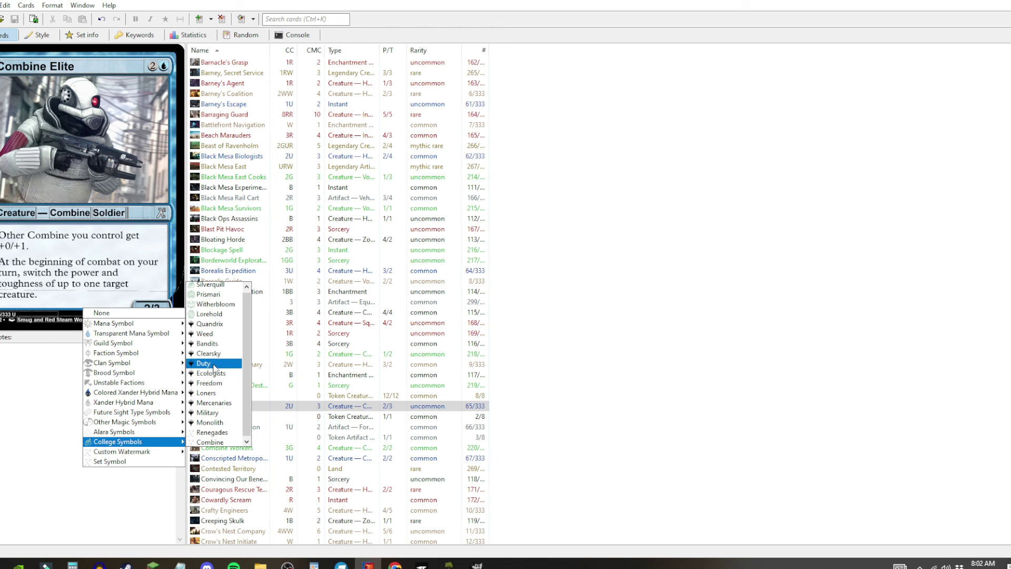
left_click(214, 367)
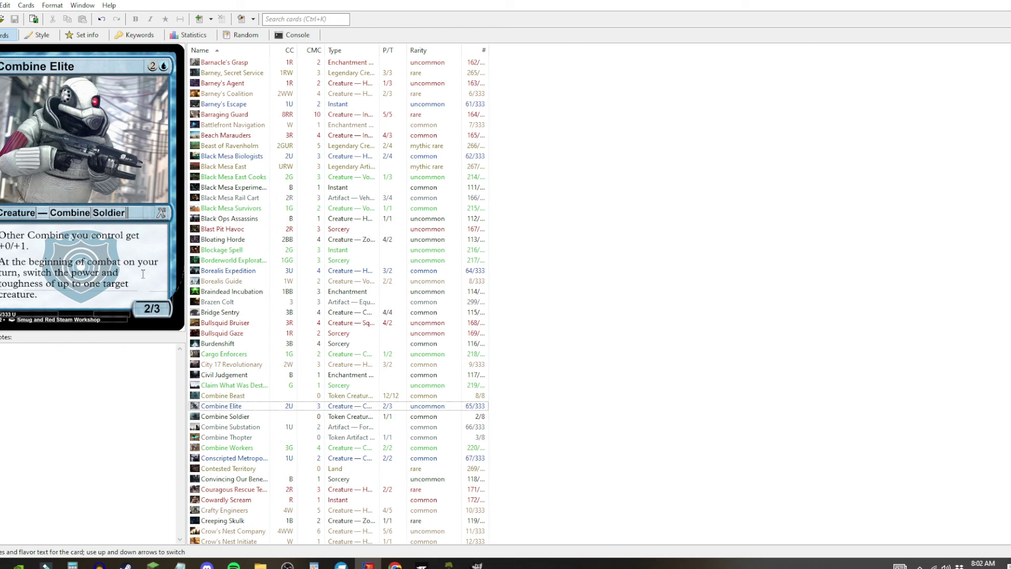
left_click(92, 309)
left_click(87, 309)
left_click(87, 308)
left_click(87, 311)
Return focus to the card list and scroll through it.
left_click(649, 493)
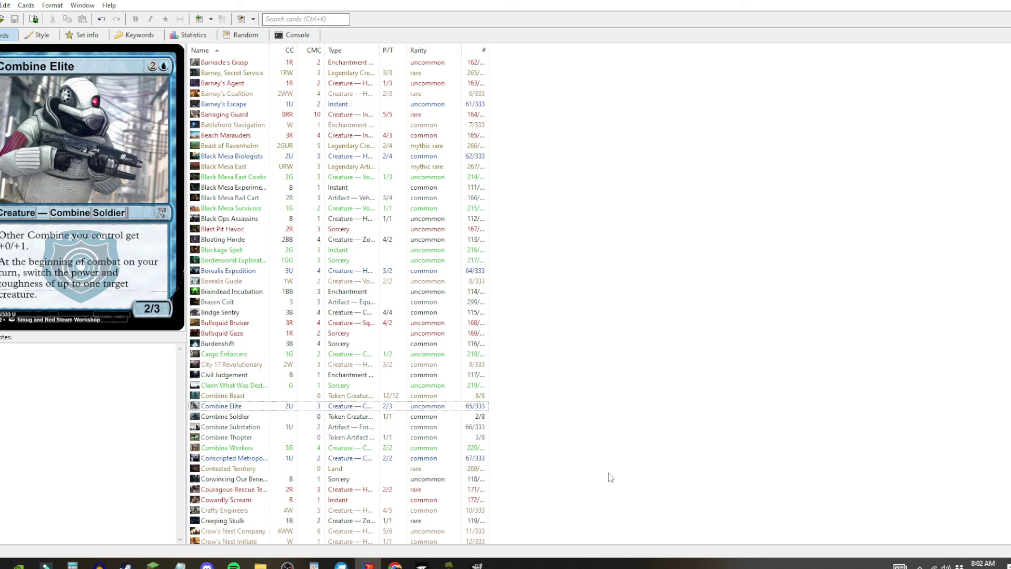
scroll(606, 472, "up", 6)
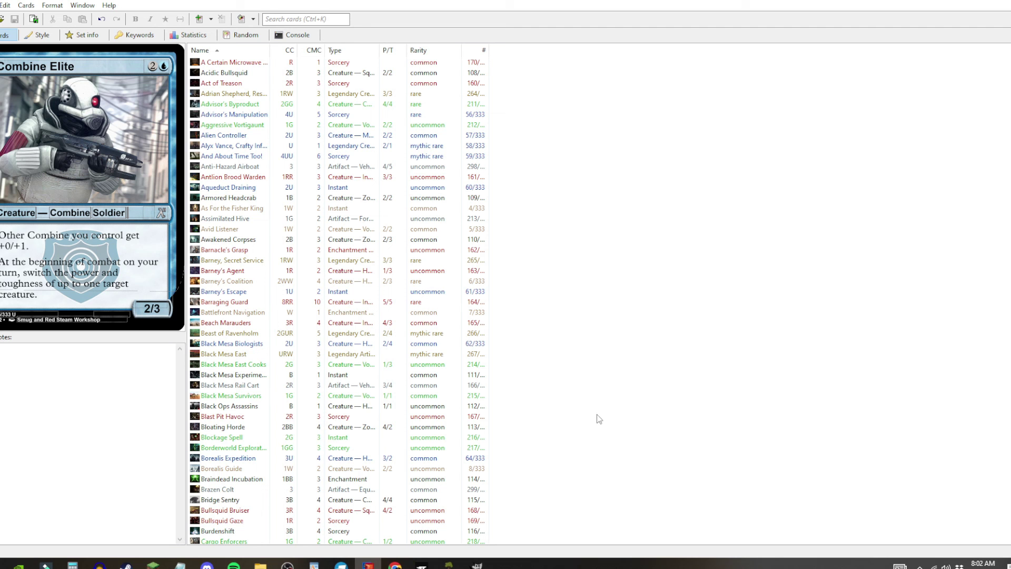
scroll(600, 418, "down", 18)
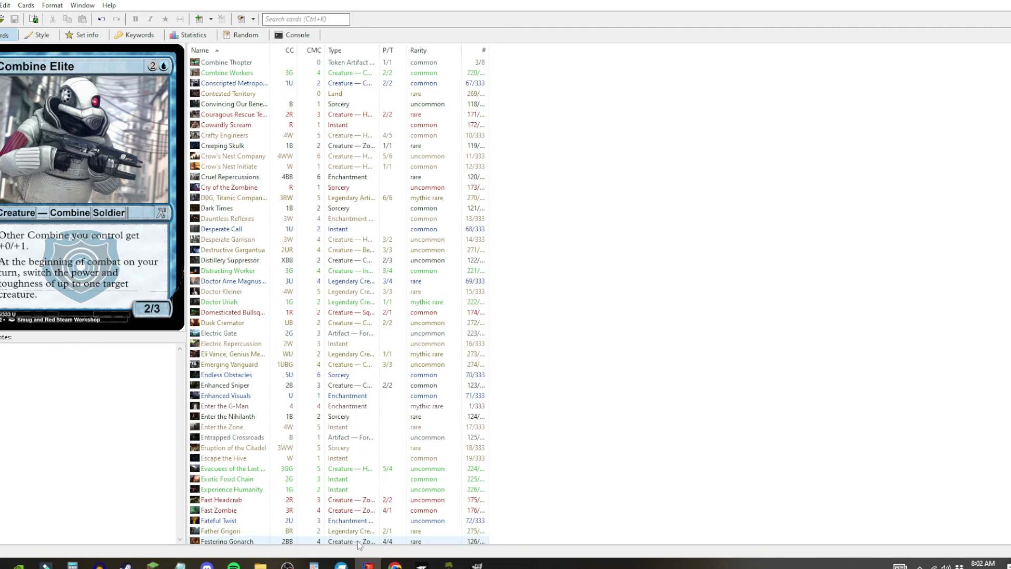